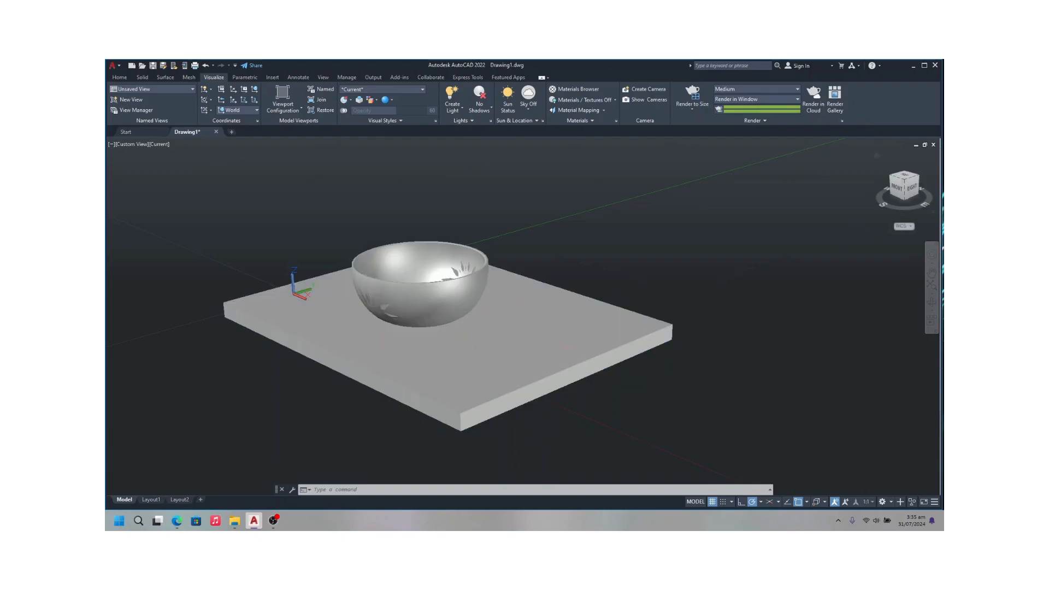
# Step: Open the Materials Browser and delete the floor material from the document materials
pyautogui.moveTo(917, 181)
pyautogui.mouseDown()
pyautogui.moveTo(459, 264)
pyautogui.moveTo(162, 187)
pyautogui.moveTo(258, 183)
pyautogui.moveTo(106, 177)
pyautogui.moveTo(935, 178)
pyautogui.moveTo(914, 495)
pyautogui.moveTo(911, 185)
pyautogui.moveTo(525, 163)
pyautogui.mouseUp()
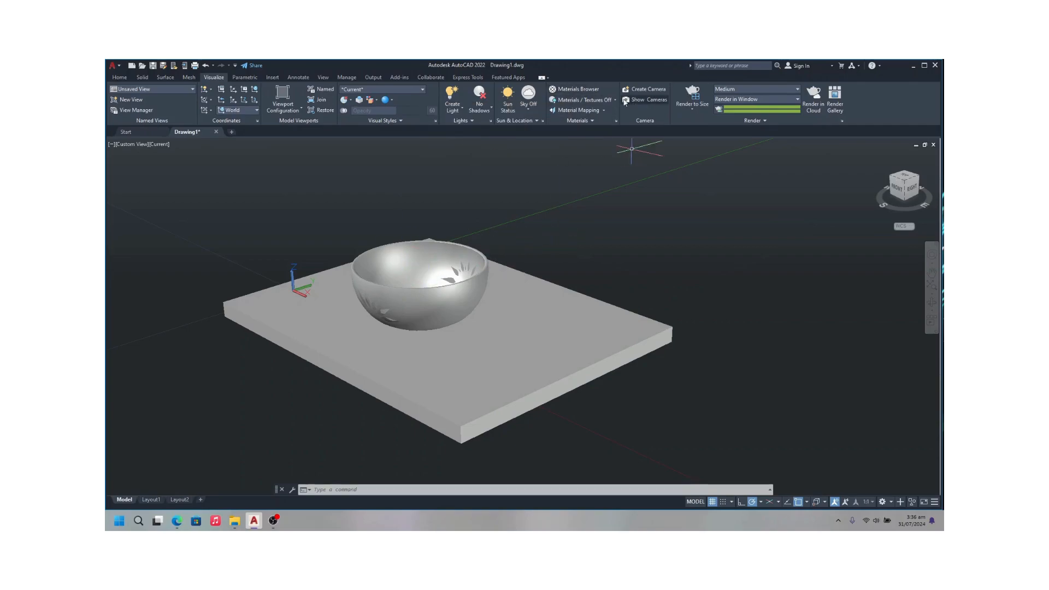
pyautogui.click(608, 101)
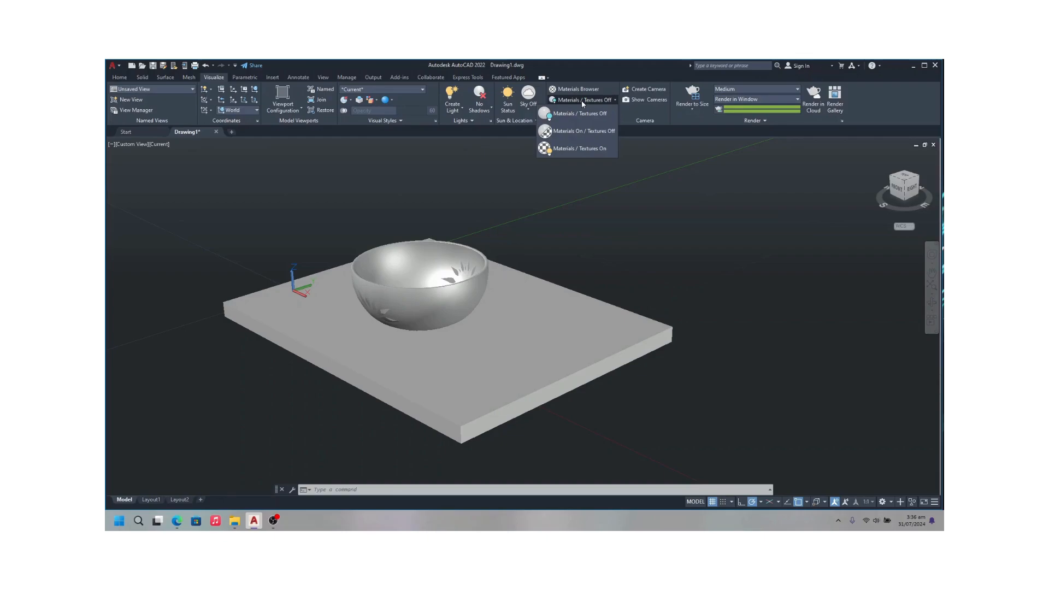
pyautogui.click(582, 102)
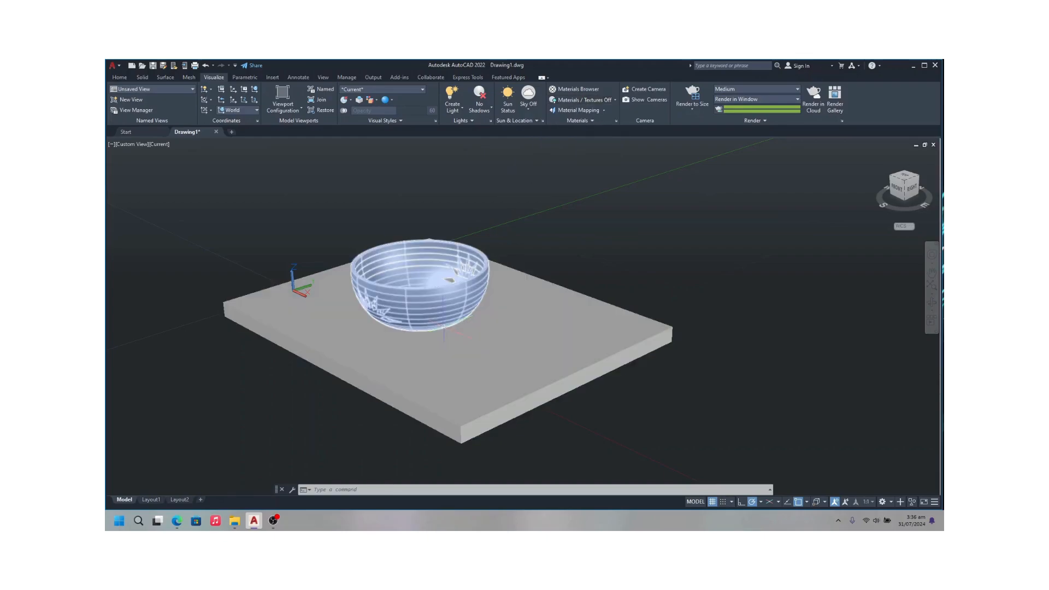
pyautogui.click(587, 93)
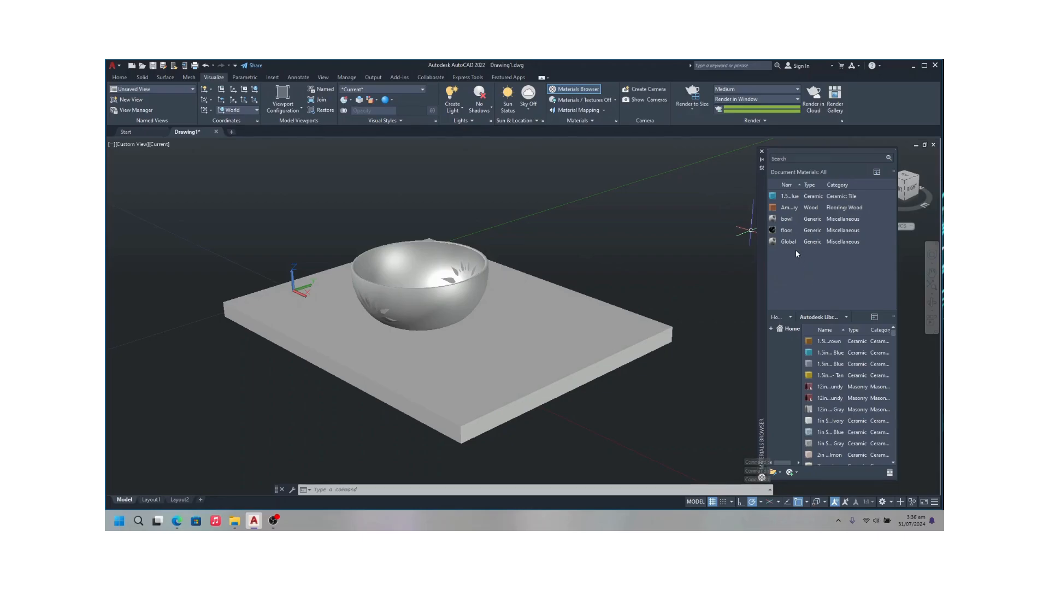
pyautogui.rightClick(785, 230)
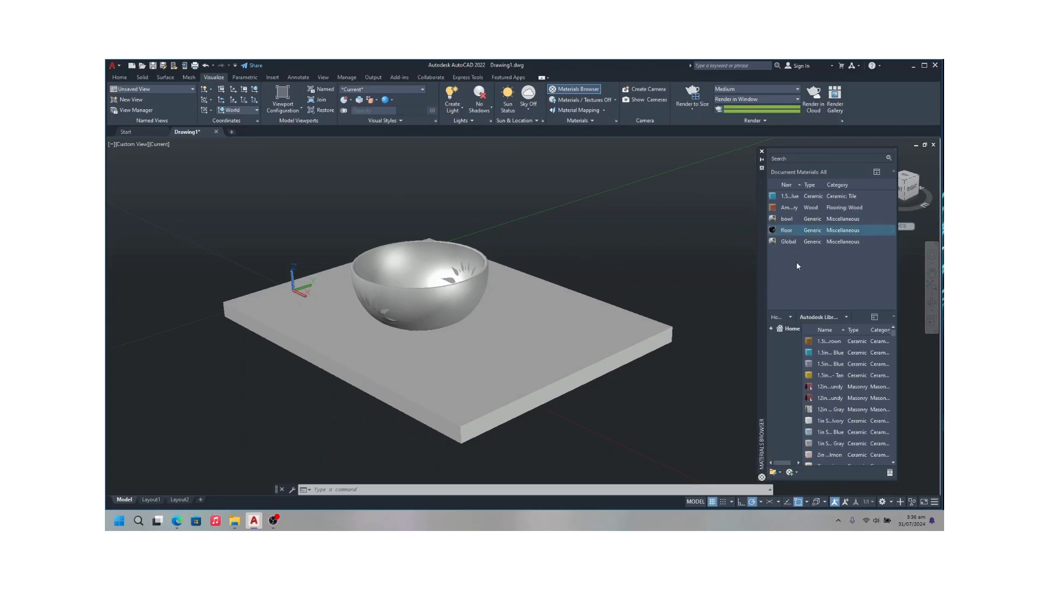
pyautogui.click(796, 261)
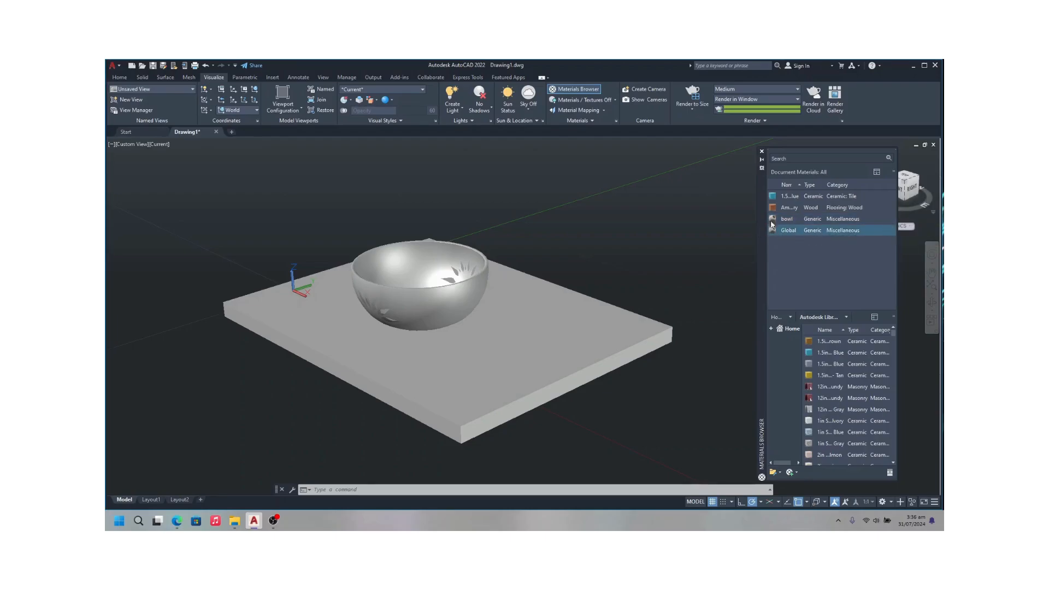
pyautogui.click(856, 220)
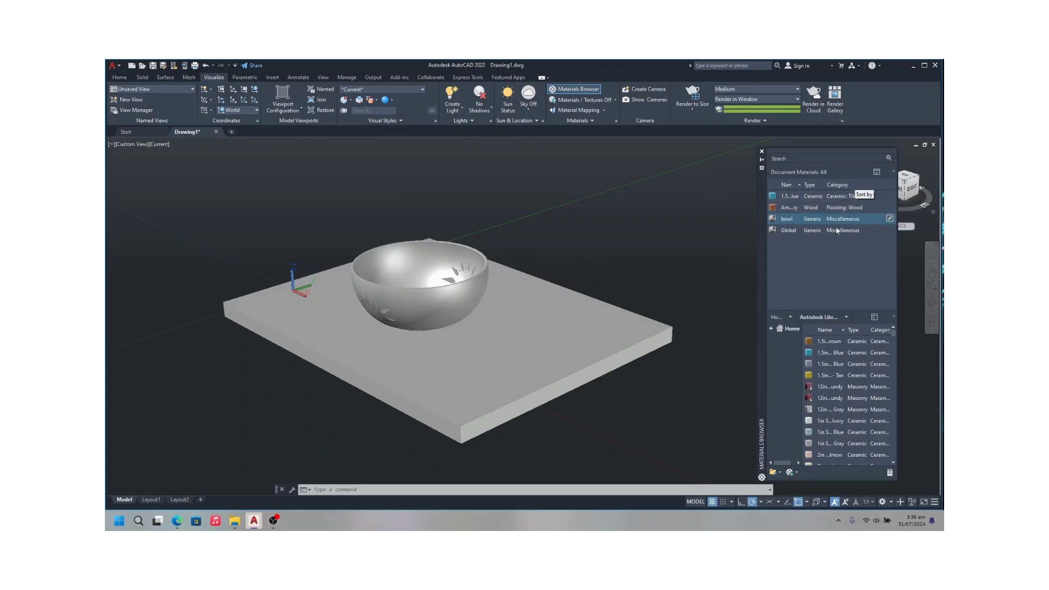
pyautogui.click(812, 230)
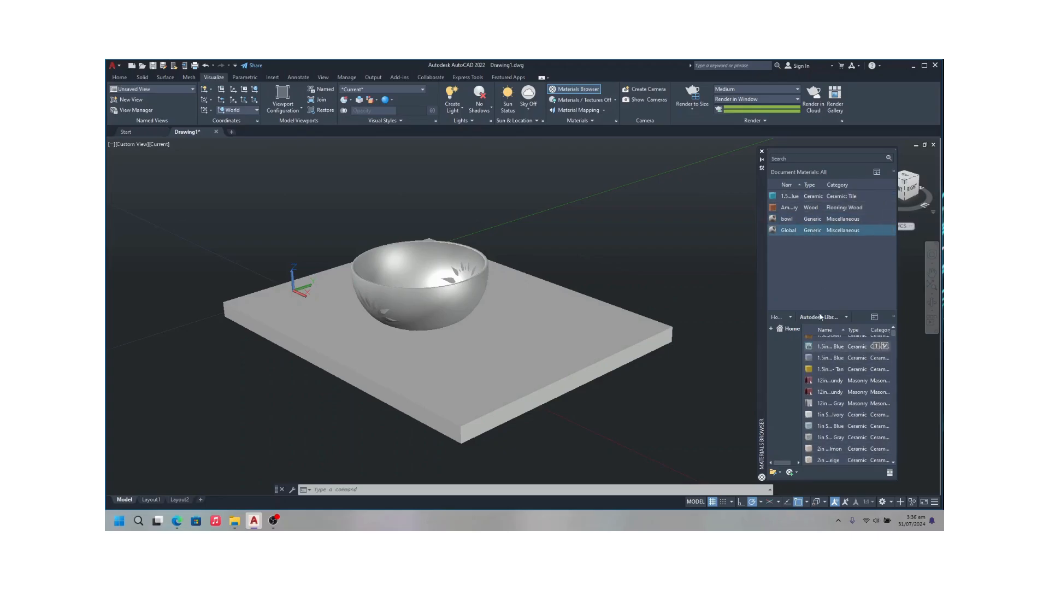
pyautogui.rightClick(801, 230)
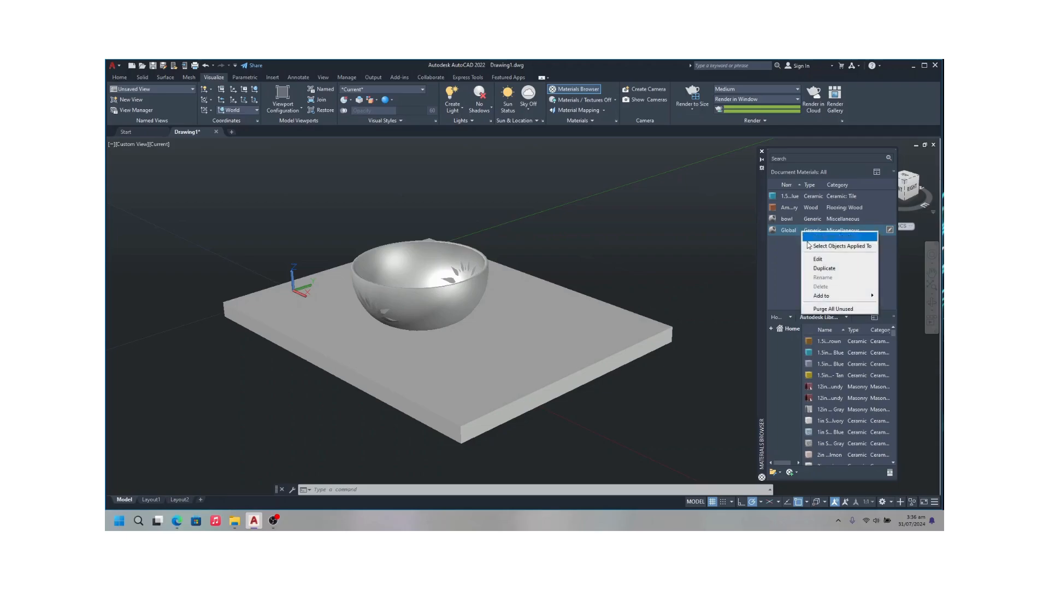
pyautogui.click(788, 272)
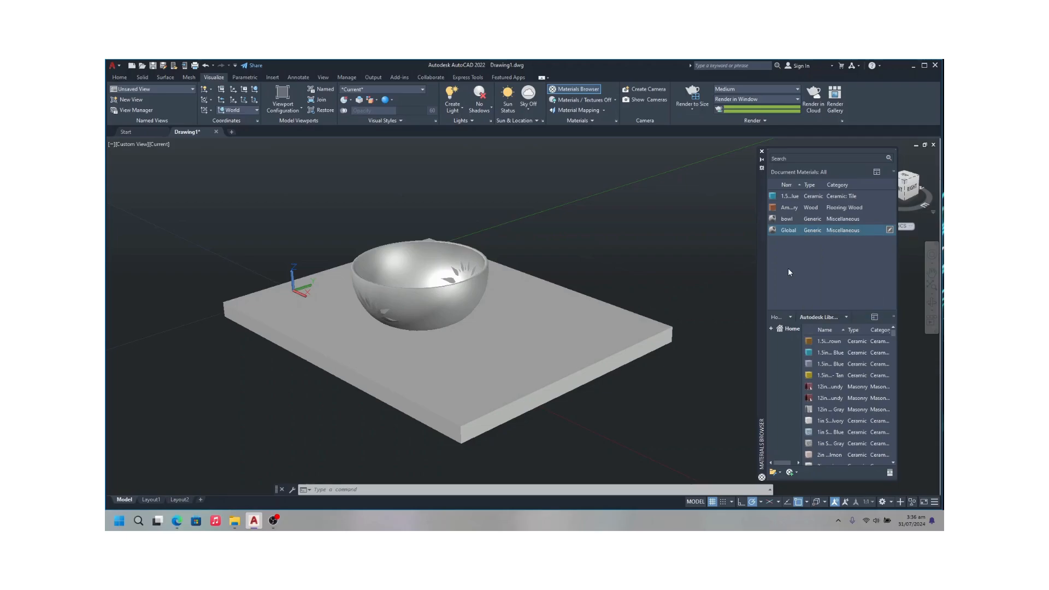
# Step: Open the bowl material for editing and set its image fade to 99 and its glossiness to 51
pyautogui.doubleClick(795, 219)
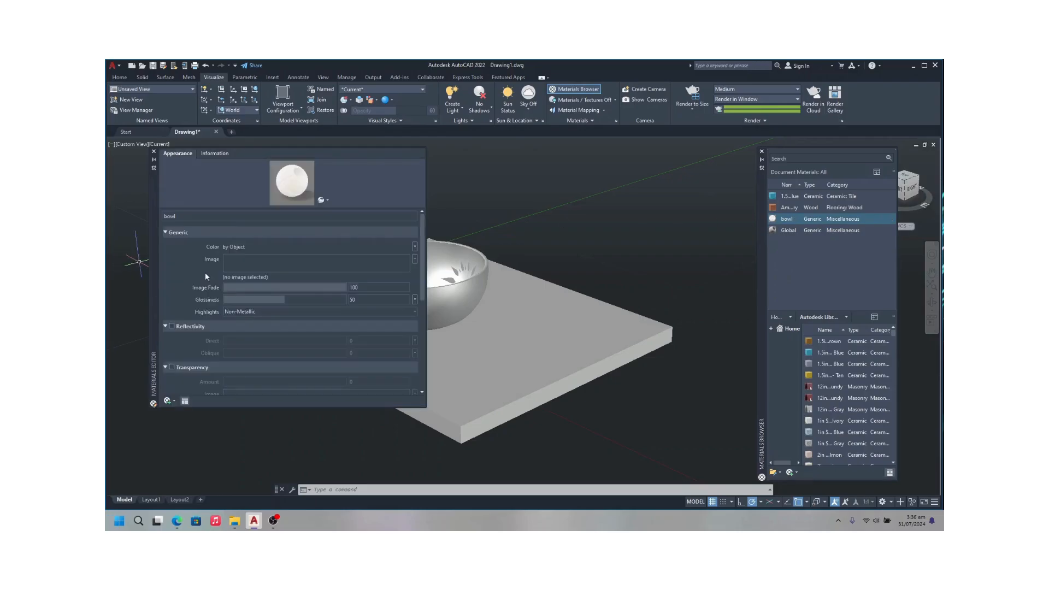
pyautogui.scroll(-2, 223, 273)
pyautogui.scroll(-4, 223, 273)
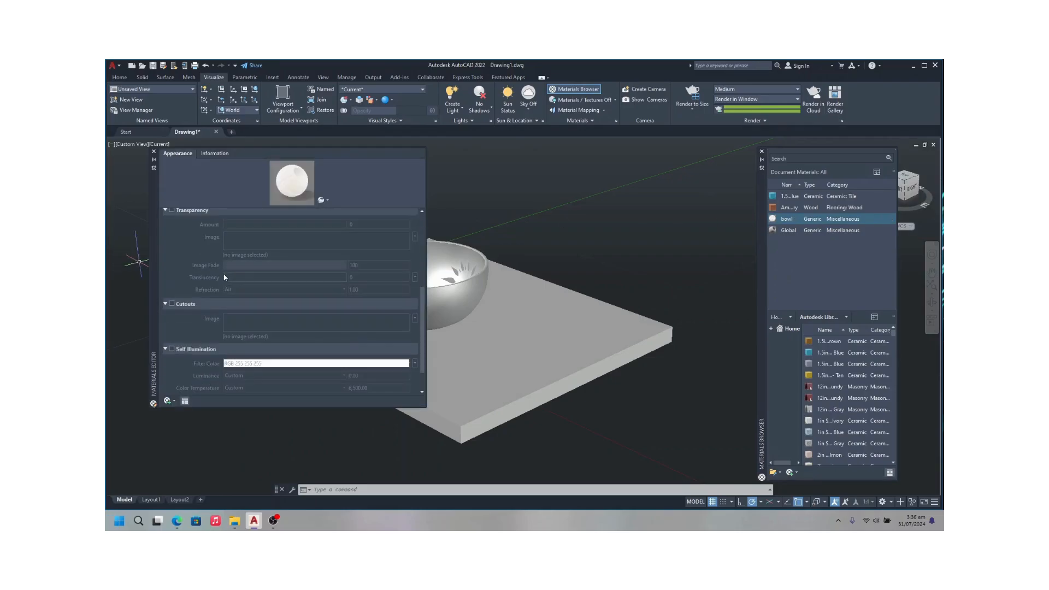
pyautogui.scroll(6, 224, 276)
pyautogui.scroll(2, 224, 277)
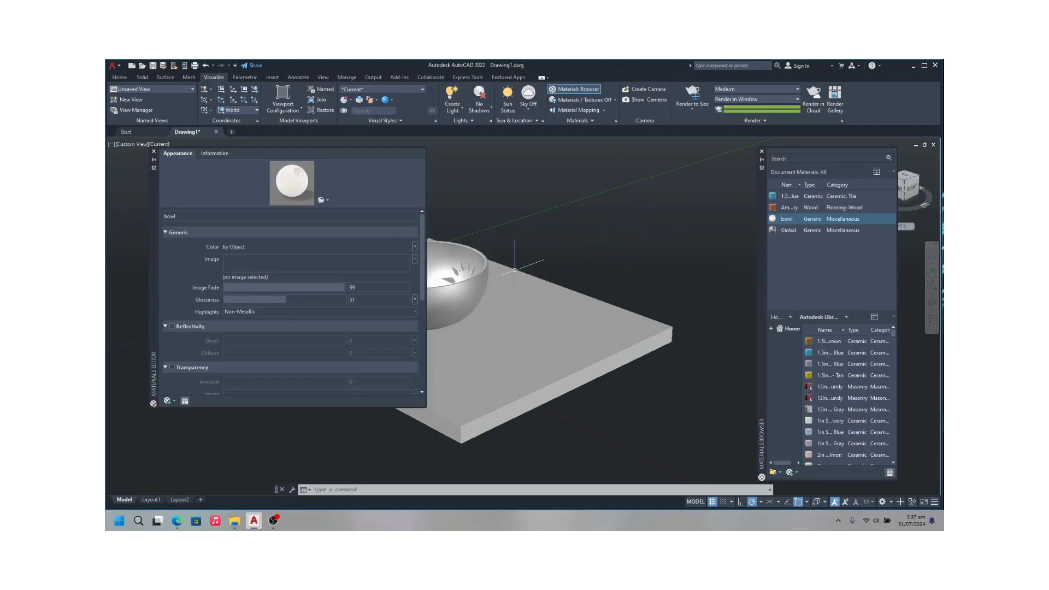
pyautogui.click(470, 262)
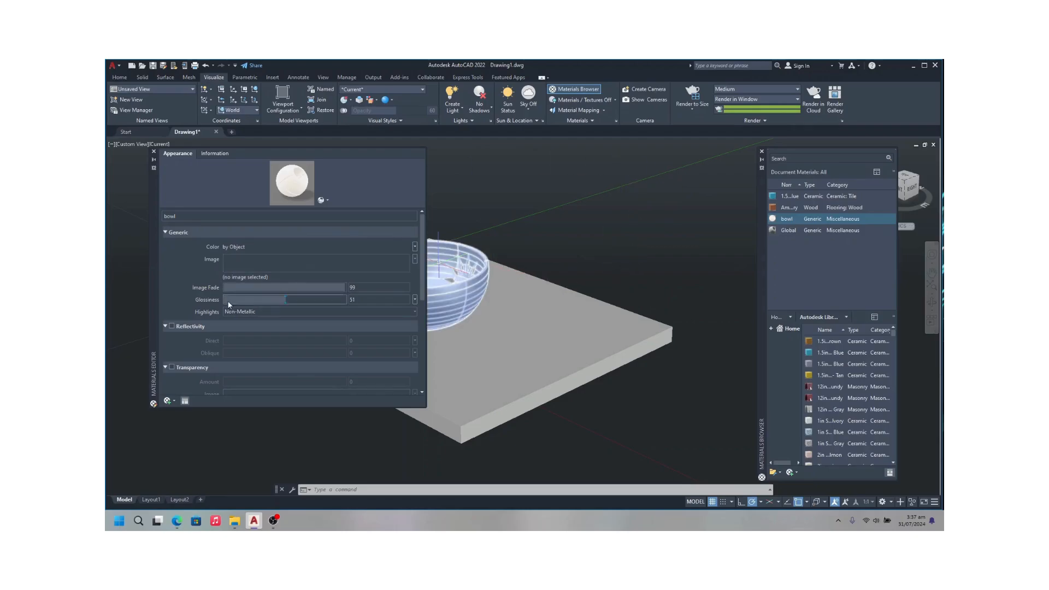
pyautogui.press('Escape')
# Step: Load wp7210302-demon-hd-anime-wallpapers.jpg from the Pictures folder as the bowl material's image
pyautogui.click(352, 262)
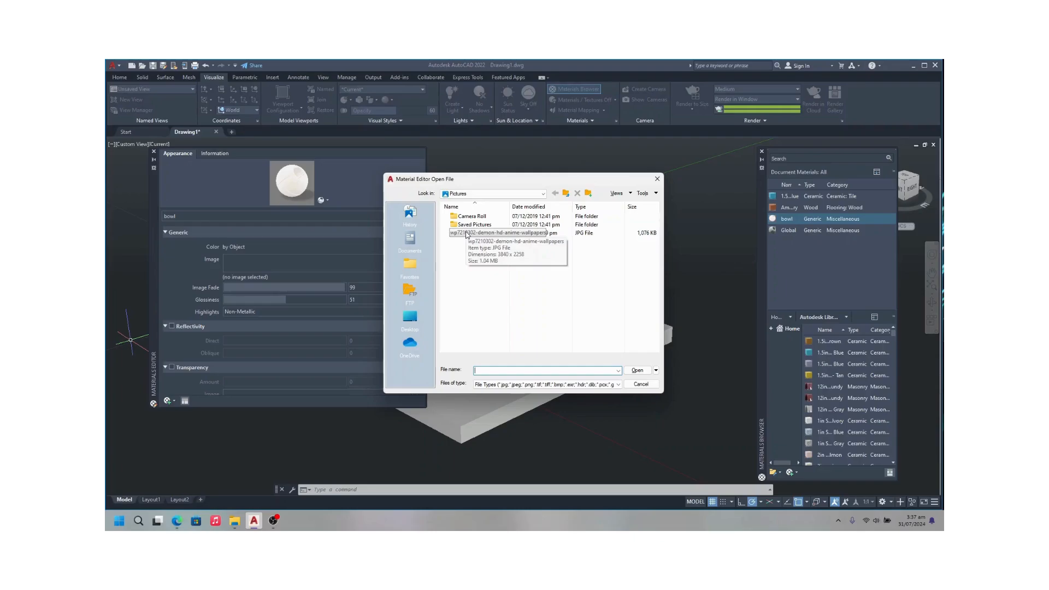
pyautogui.click(466, 234)
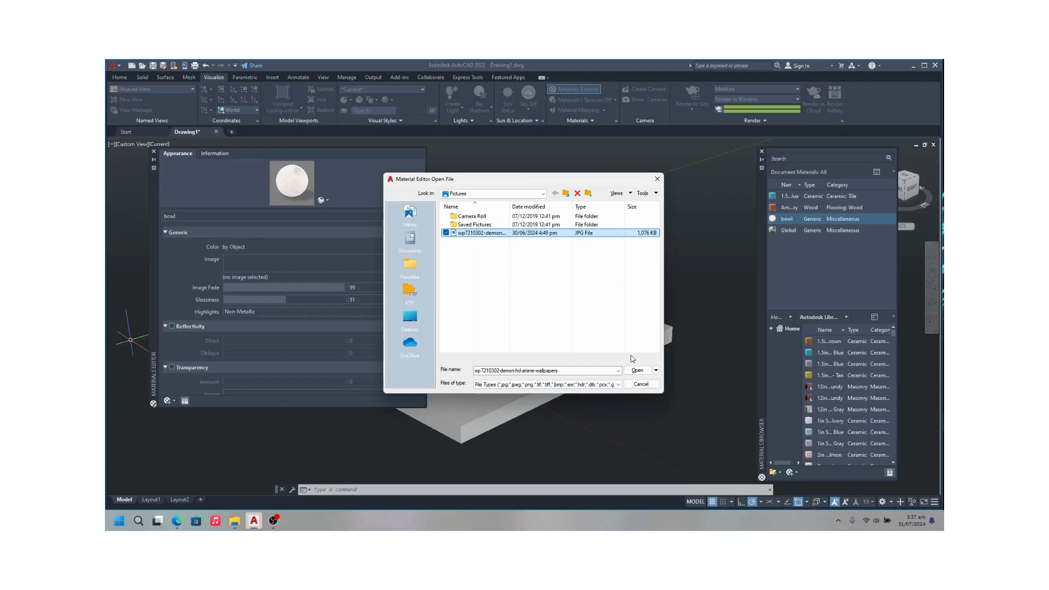
pyautogui.click(637, 370)
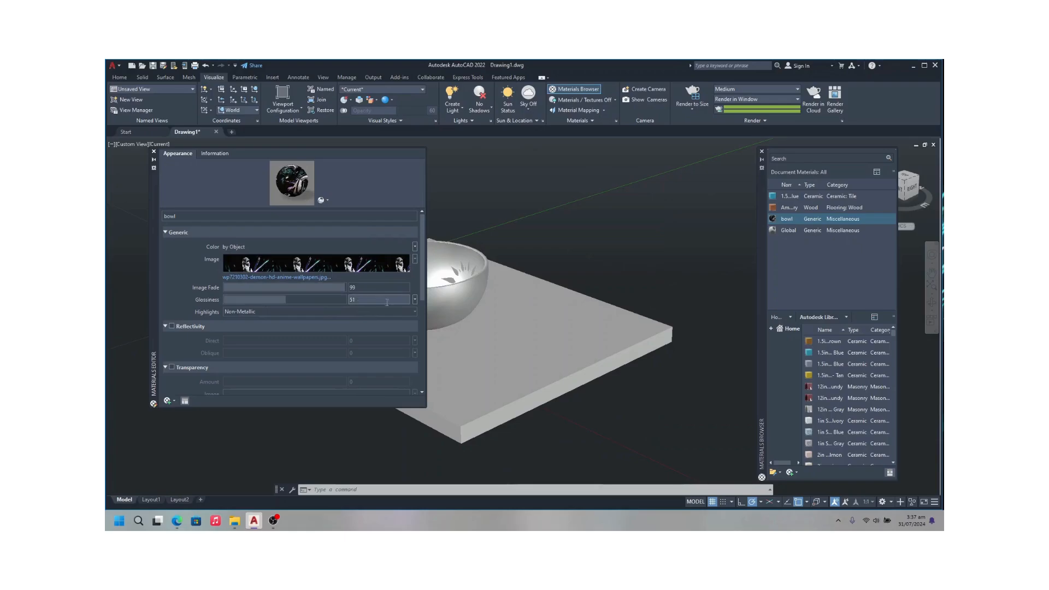
# Step: Set the bowl texture's rotation to 0.01° and its sample size to 50 by 50, and close both editors
pyautogui.click(415, 259)
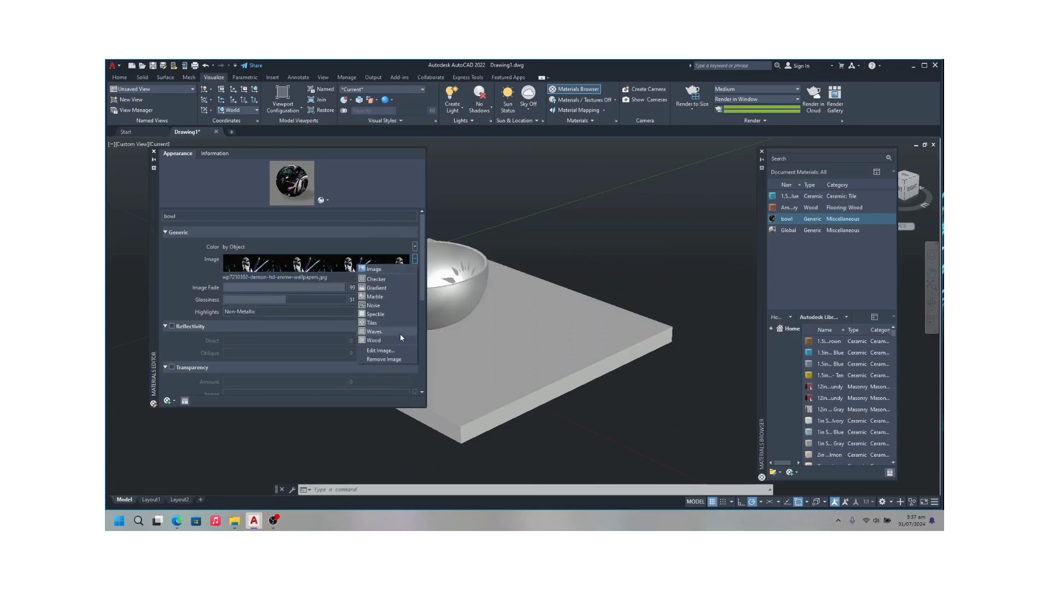
pyautogui.click(381, 351)
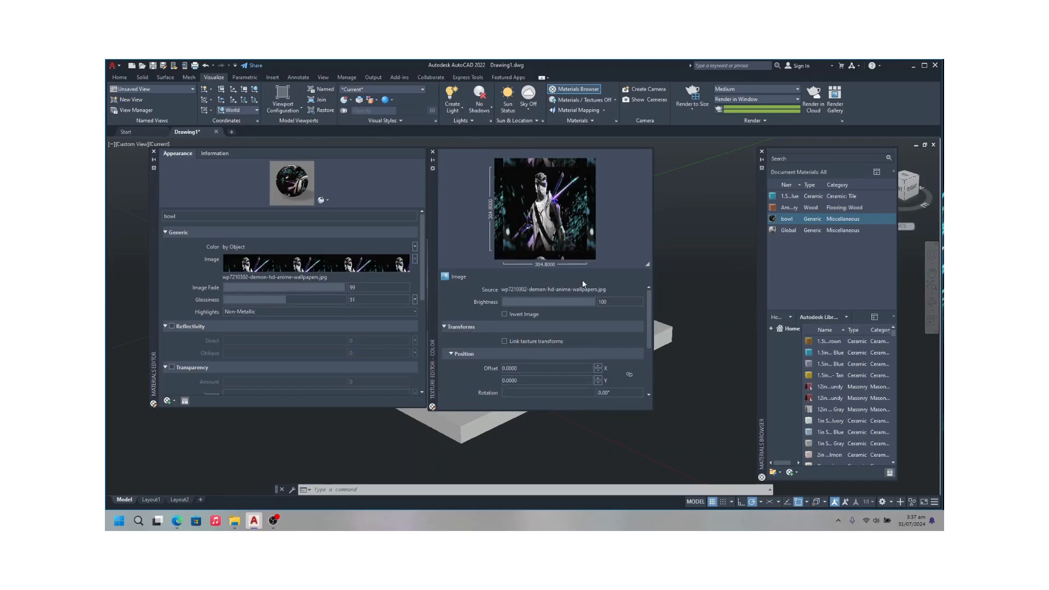
pyautogui.scroll(-3, 503, 368)
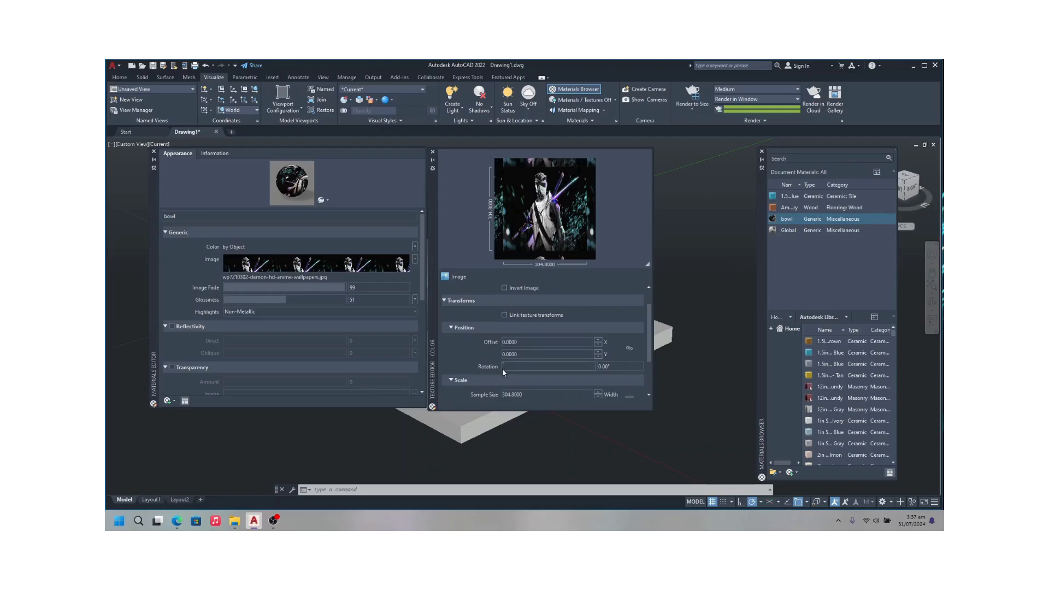
pyautogui.moveTo(527, 368)
pyautogui.mouseDown()
pyautogui.moveTo(493, 373)
pyautogui.moveTo(508, 367)
pyautogui.mouseUp()
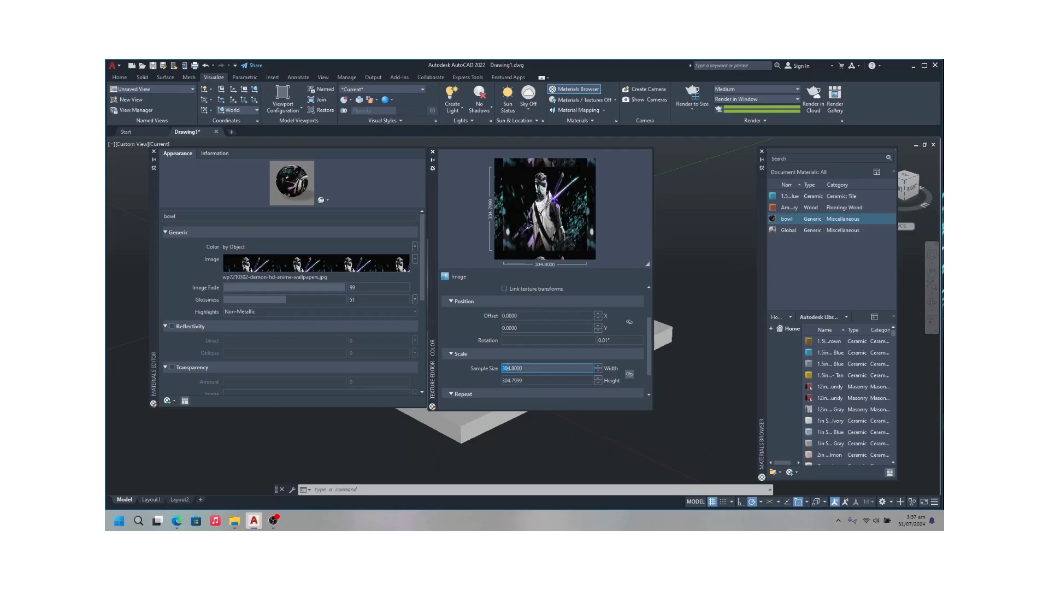
pyautogui.write('5')
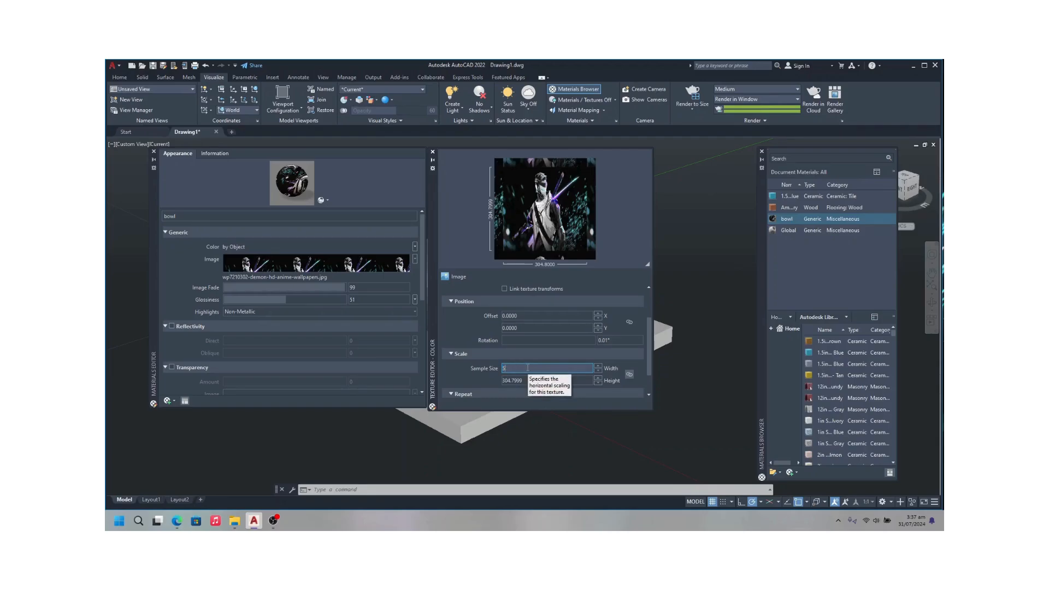
pyautogui.write('0')
pyautogui.press('Return')
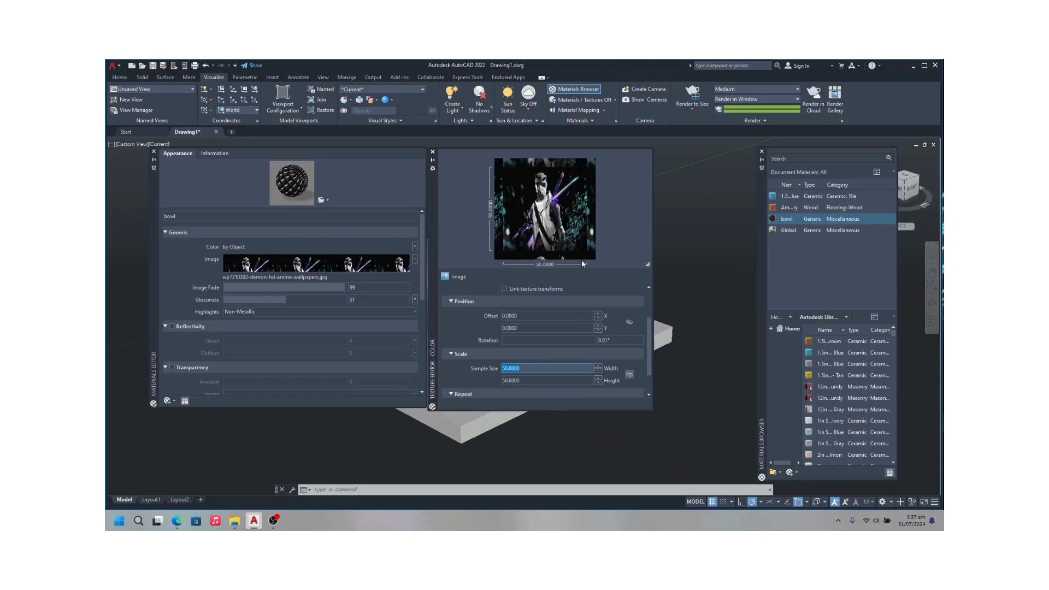
pyautogui.click(432, 152)
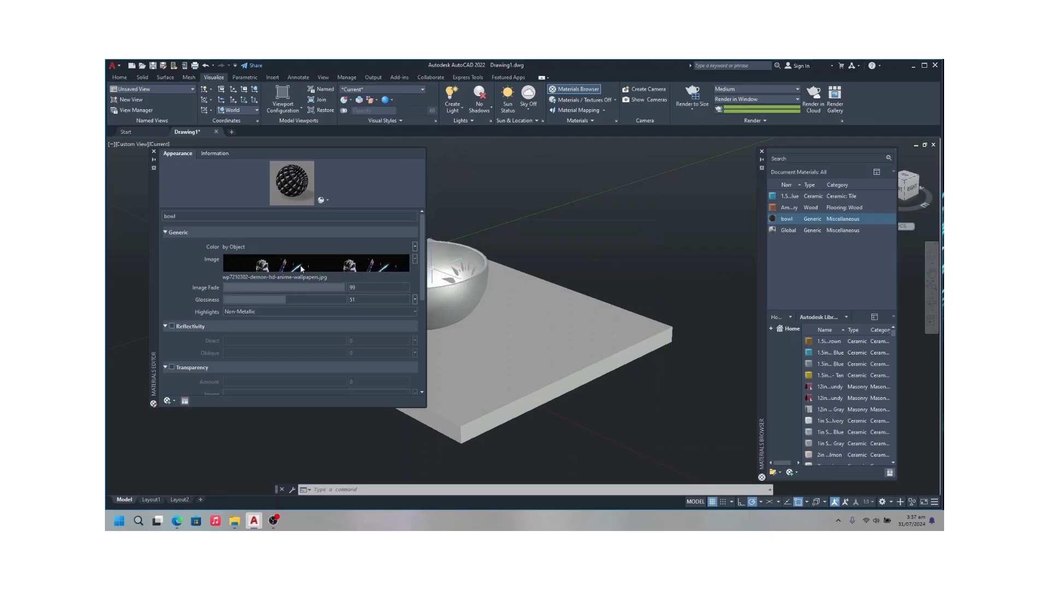
pyautogui.click(154, 154)
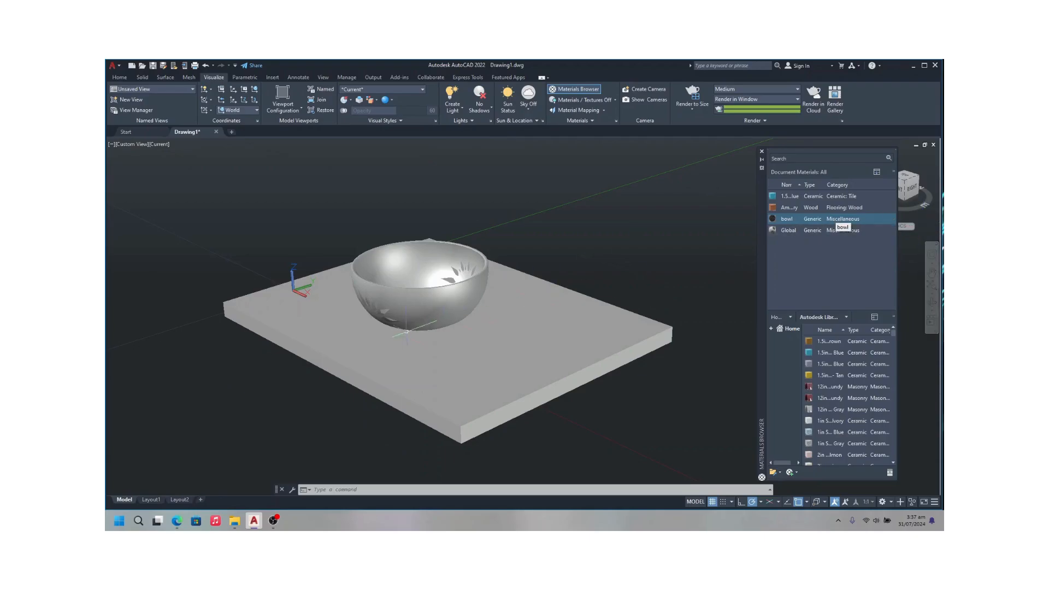
# Step: Assign the bowl material to the flat rectangular slab under the bowl
pyautogui.click(409, 385)
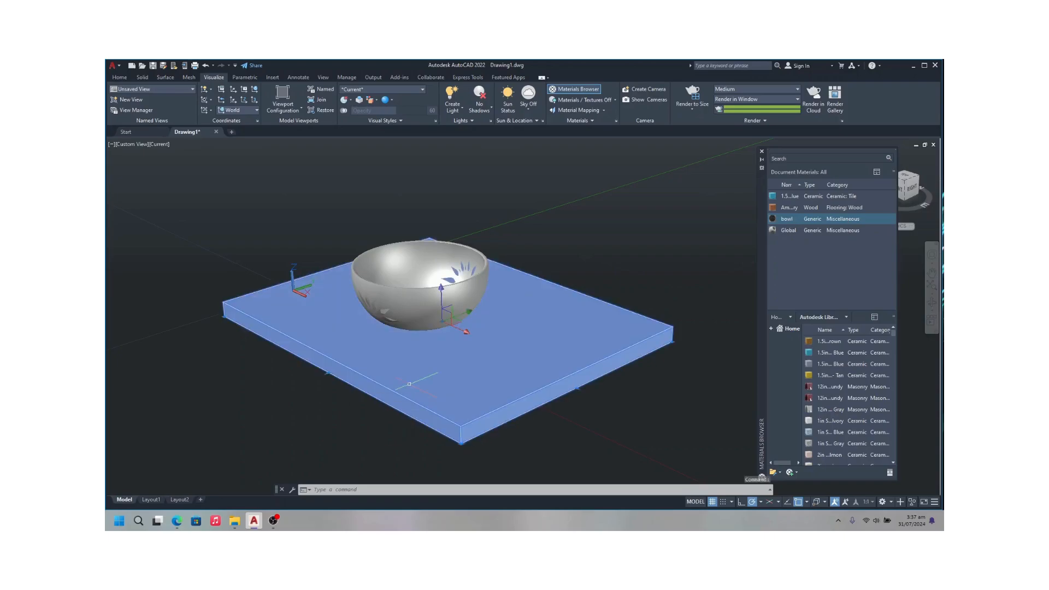
pyautogui.rightClick(802, 220)
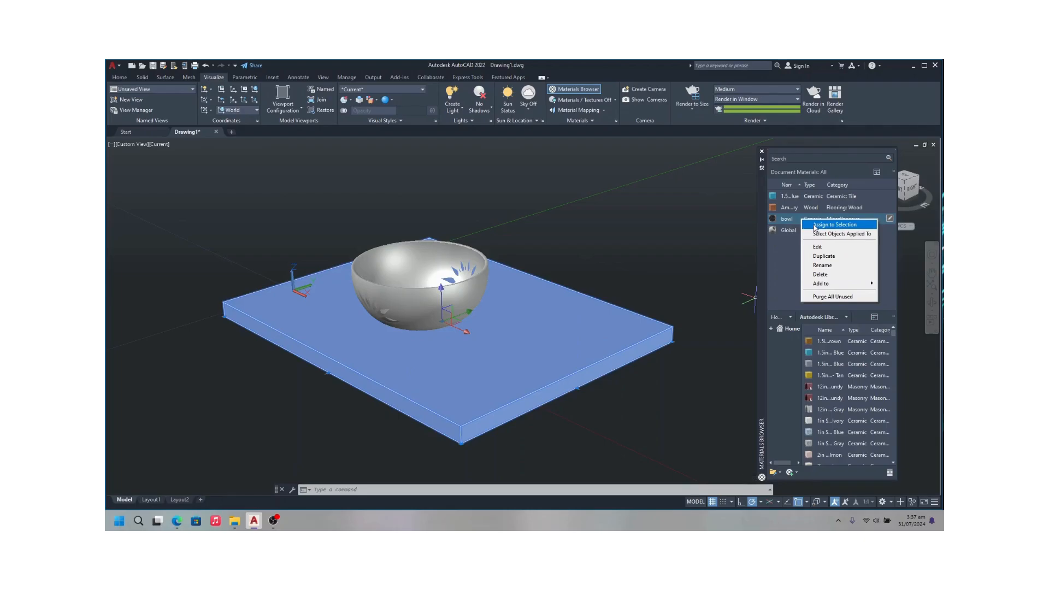
pyautogui.click(834, 225)
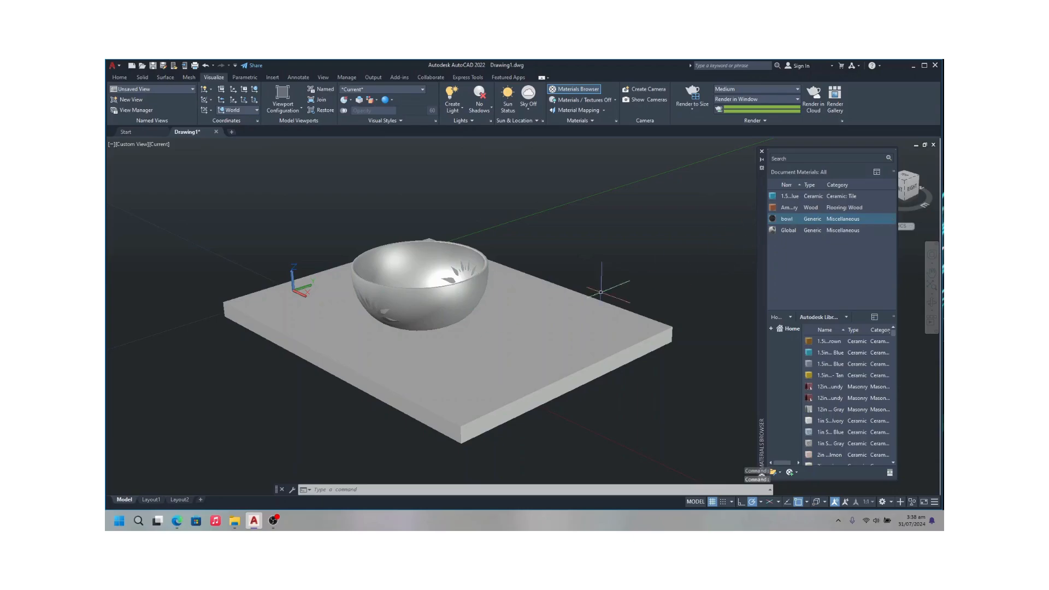
# Step: Switch the viewport display to Materials / Textures On
pyautogui.click(493, 348)
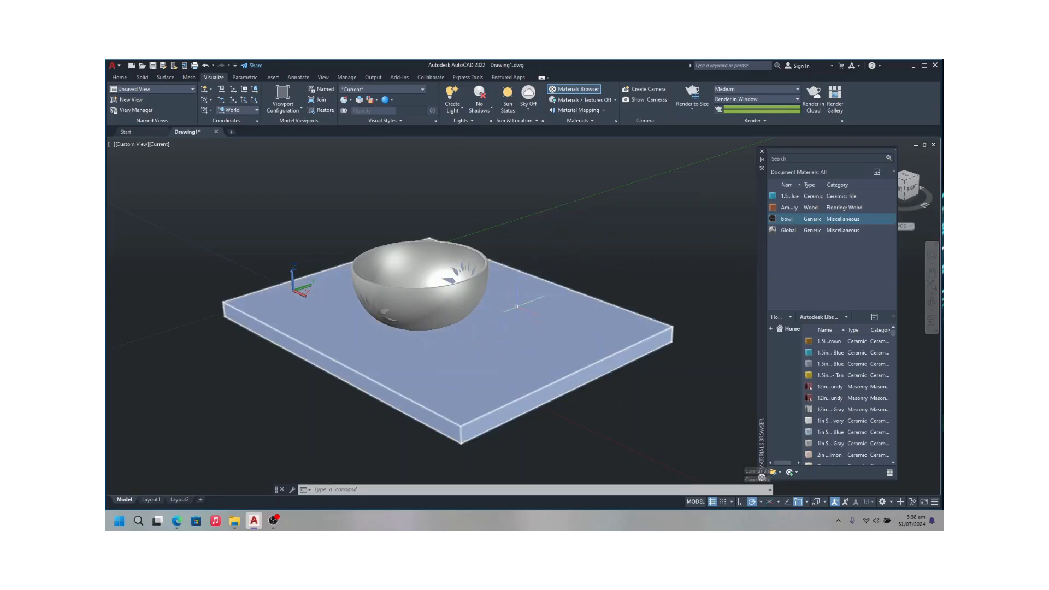
pyautogui.press('Escape')
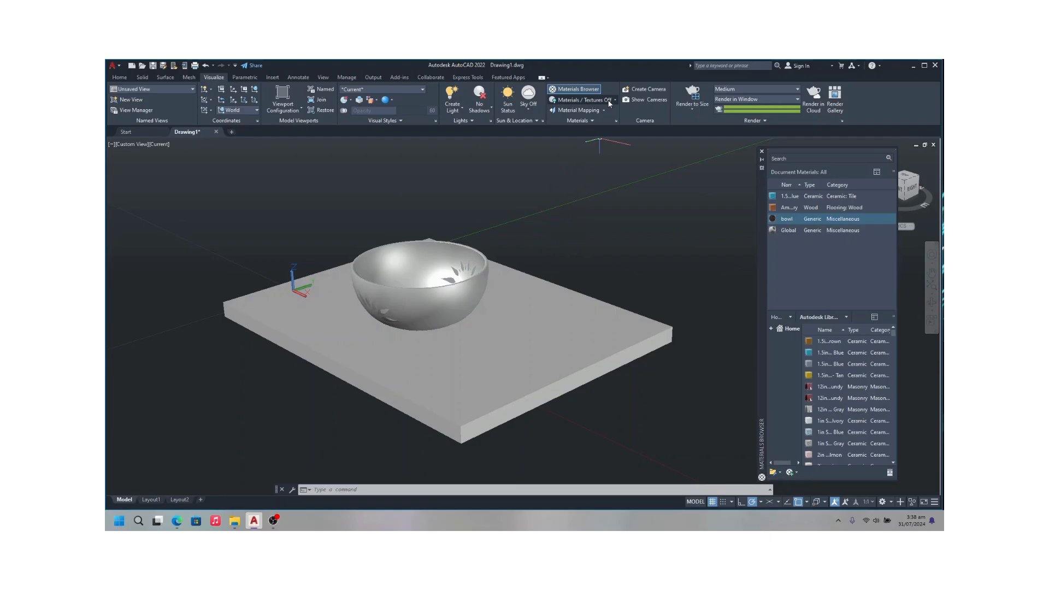
pyautogui.click(611, 102)
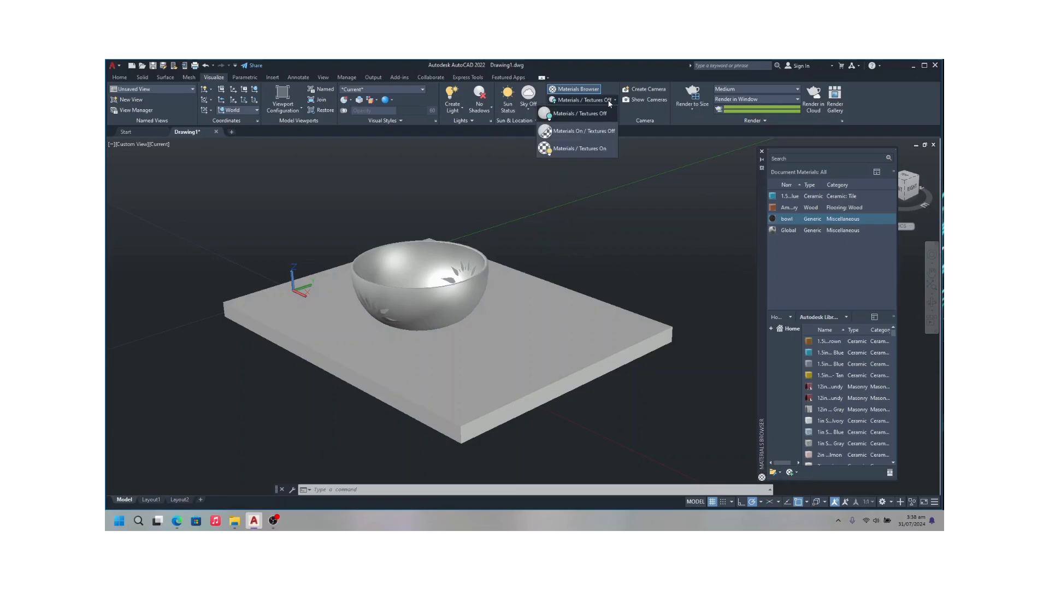
pyautogui.click(588, 149)
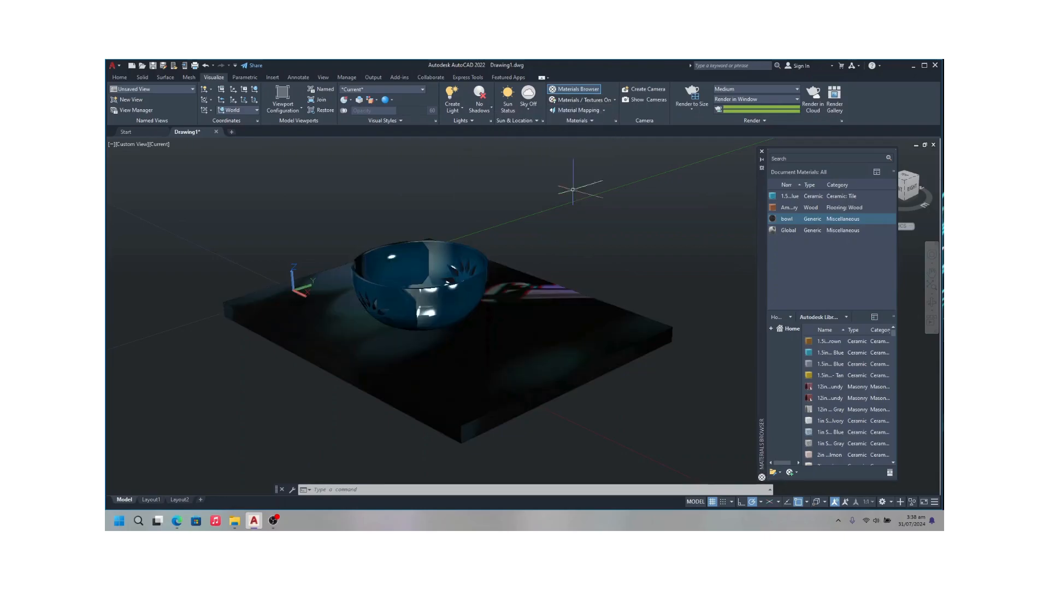
# Step: Open the bowl material for editing, set its image texture's sample size to 20 by 20, and close the texture editor
pyautogui.doubleClick(807, 222)
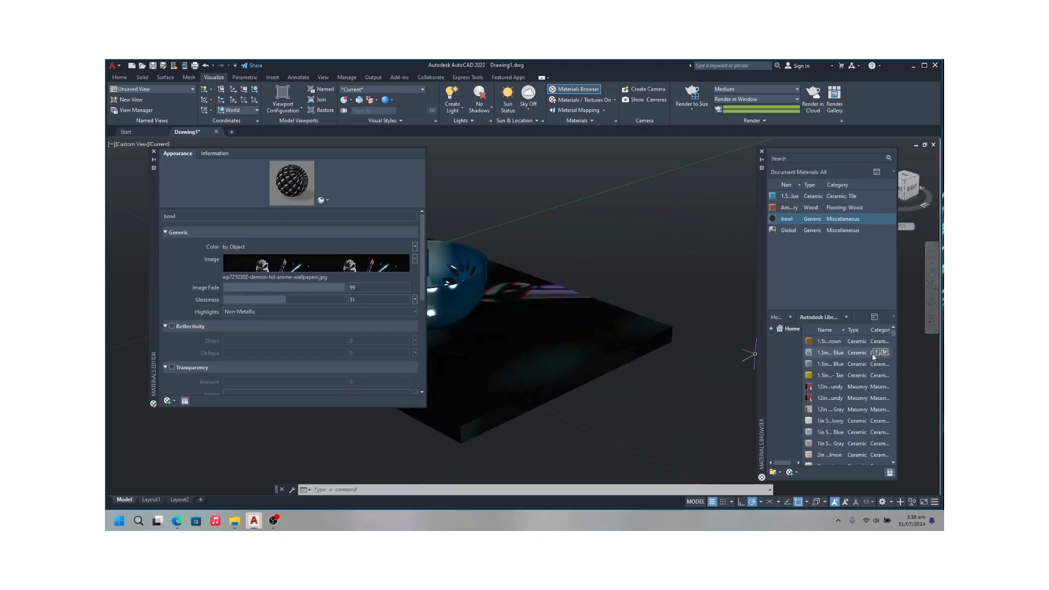
pyautogui.scroll(-1, 300, 277)
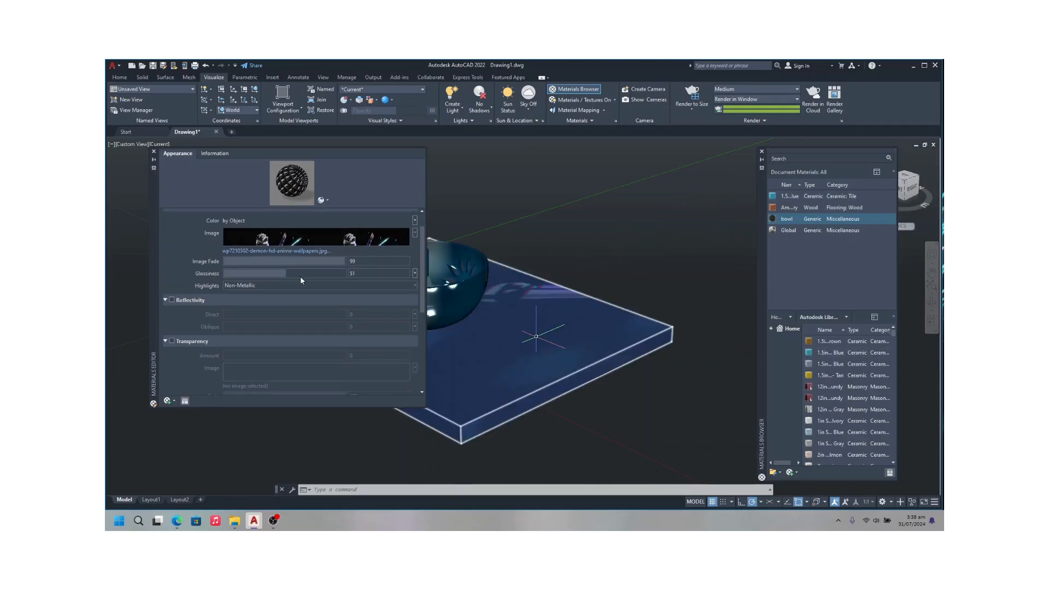
pyautogui.click(414, 233)
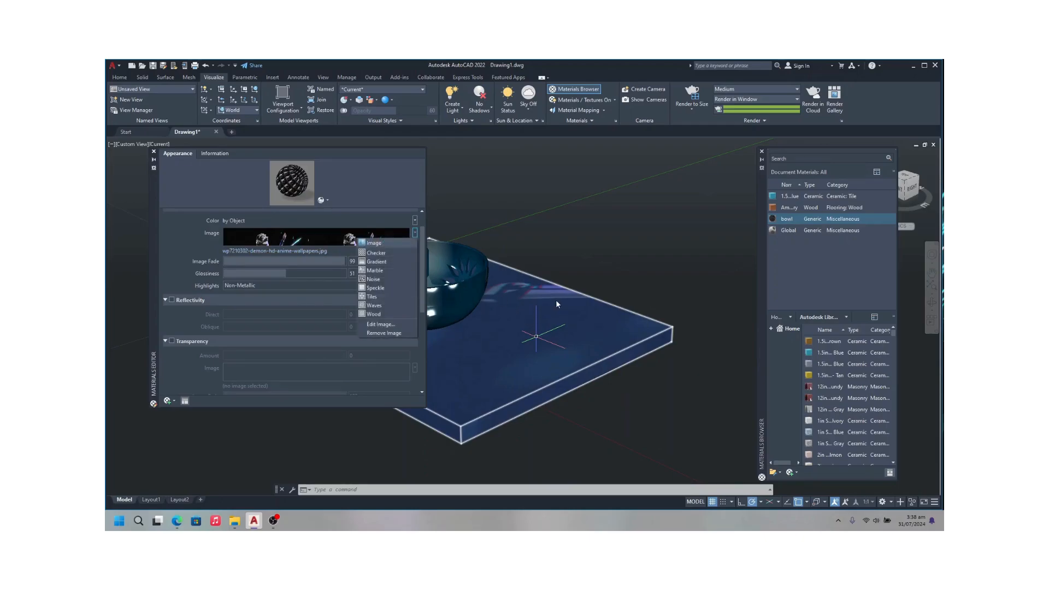
pyautogui.click(371, 325)
pyautogui.moveTo(529, 367); pyautogui.dragTo(476, 373)
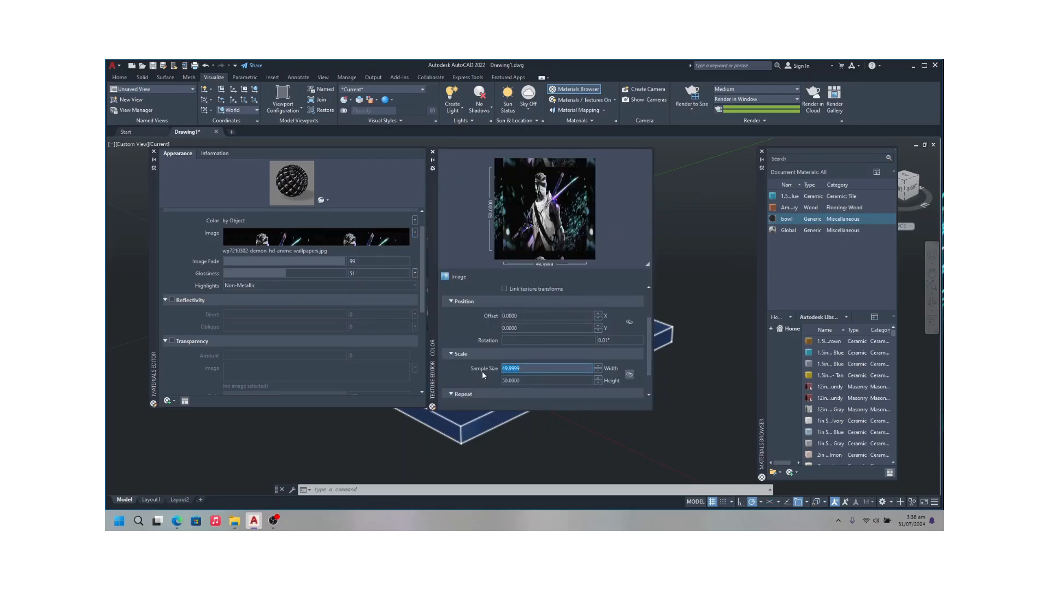
pyautogui.write('2')
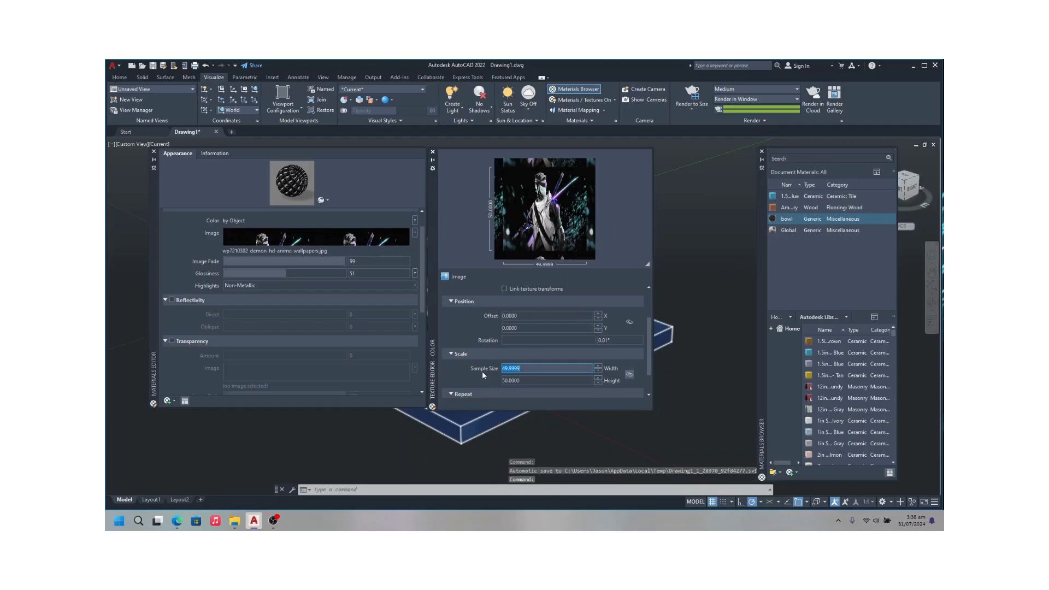
pyautogui.write('0')
pyautogui.press('Return')
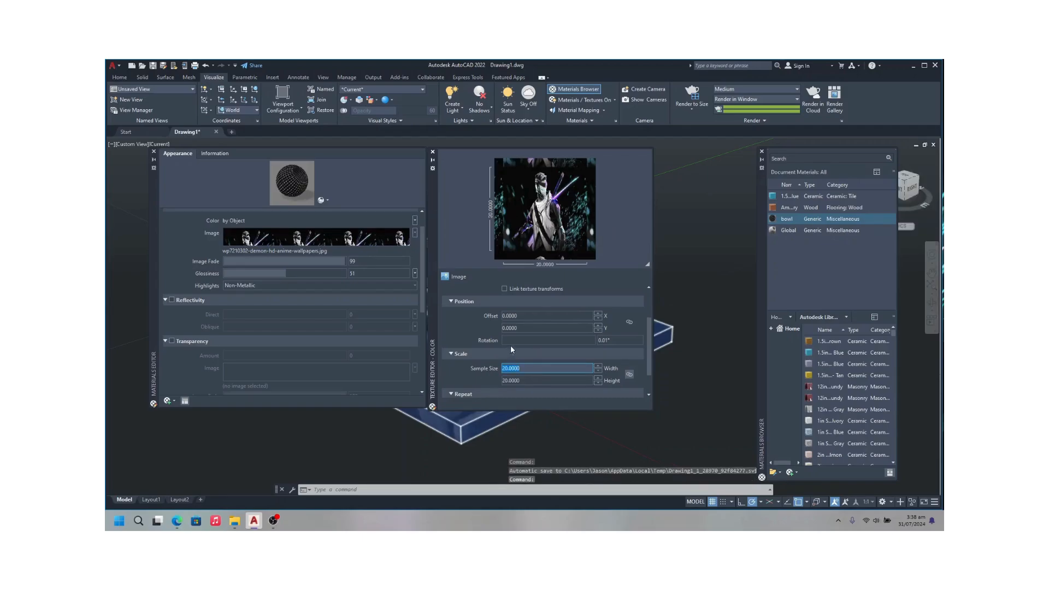
pyautogui.click(432, 152)
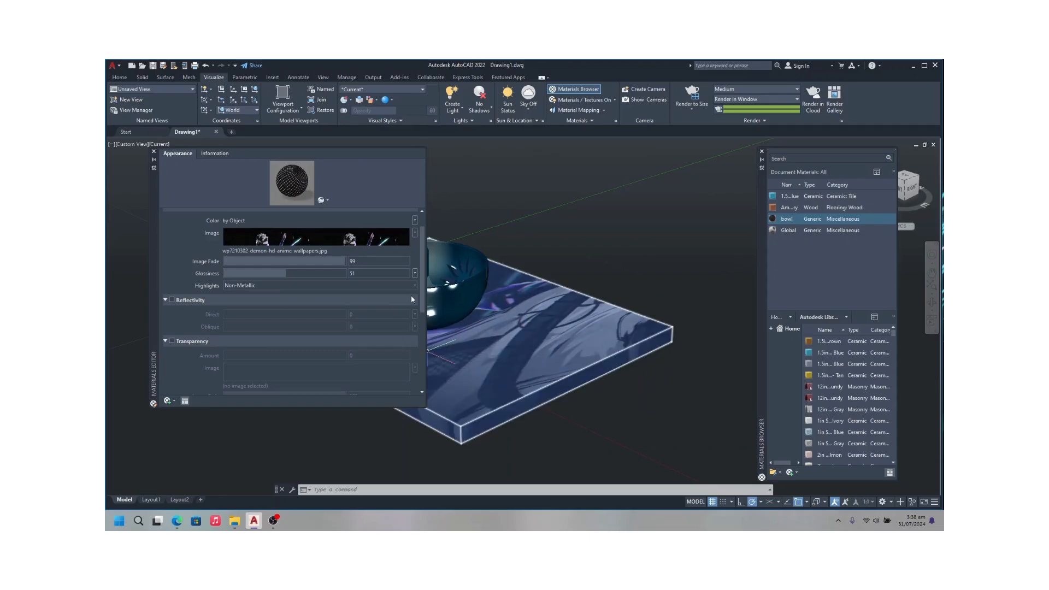
# Step: Reduce the bowl texture's sample size to 1.999 wide by 2 high and close the texture editor
pyautogui.scroll(1, 416, 273)
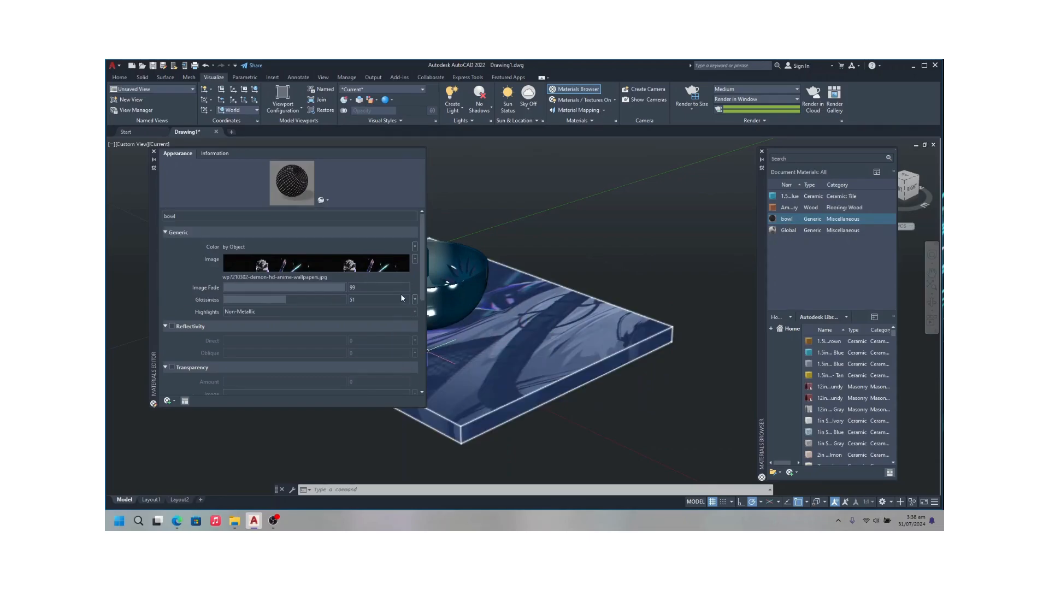
pyautogui.click(416, 258)
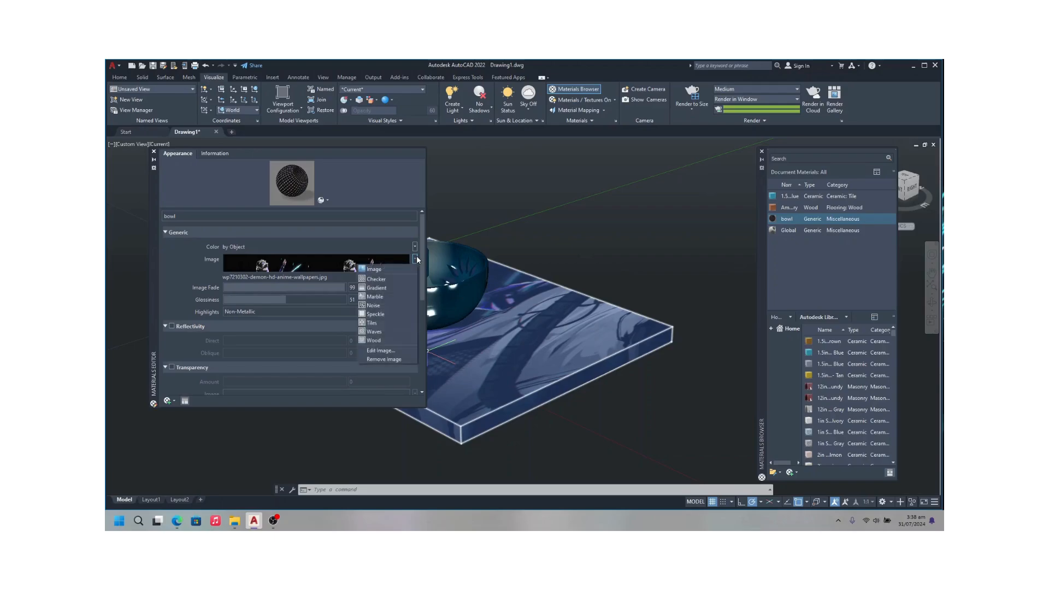
pyautogui.click(380, 351)
pyautogui.doubleClick(534, 367)
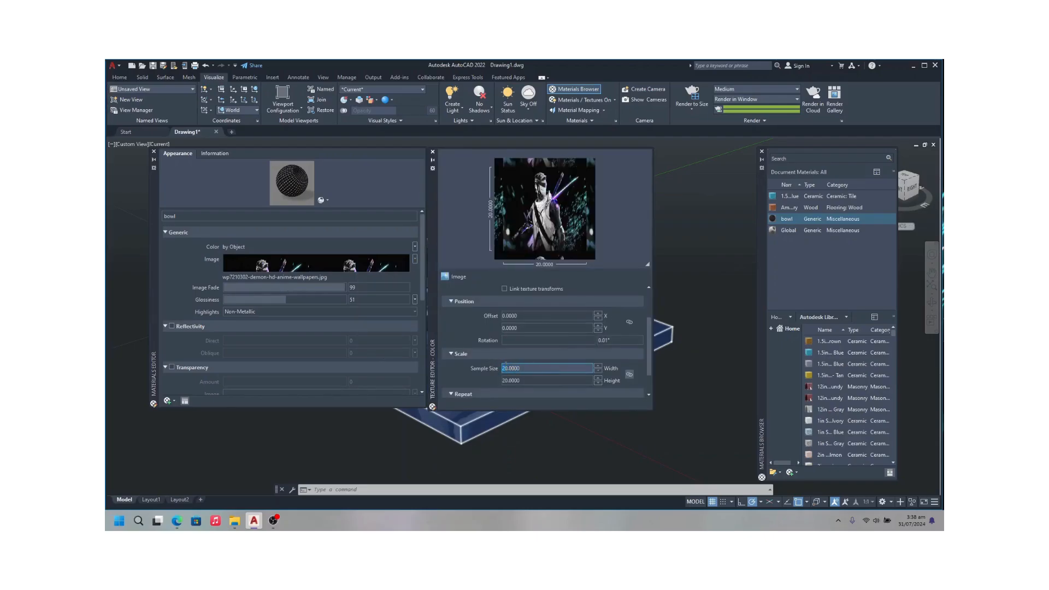
pyautogui.write('2')
pyautogui.press('Return')
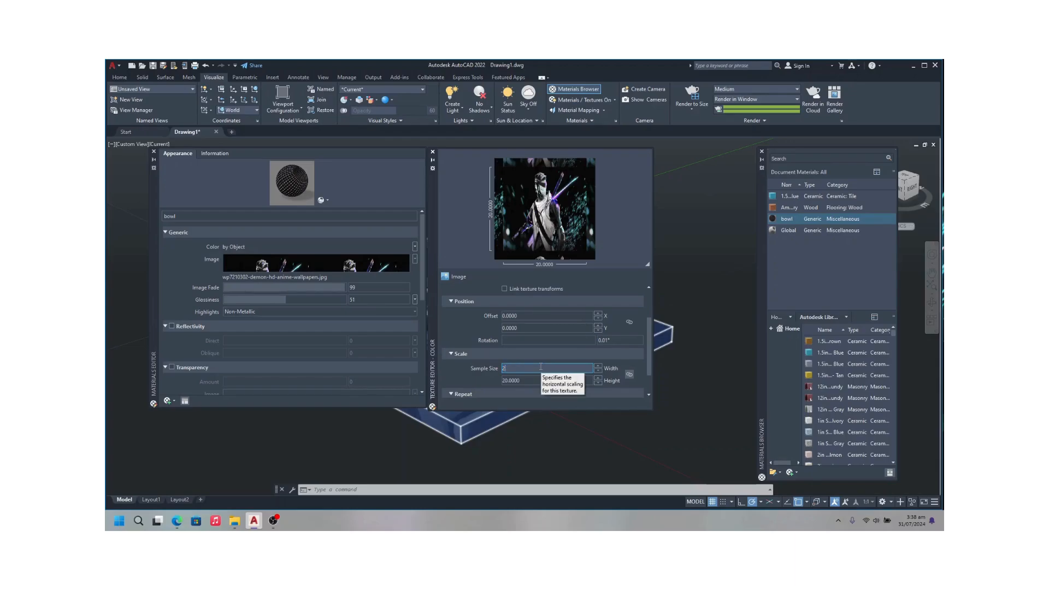
pyautogui.click(598, 371)
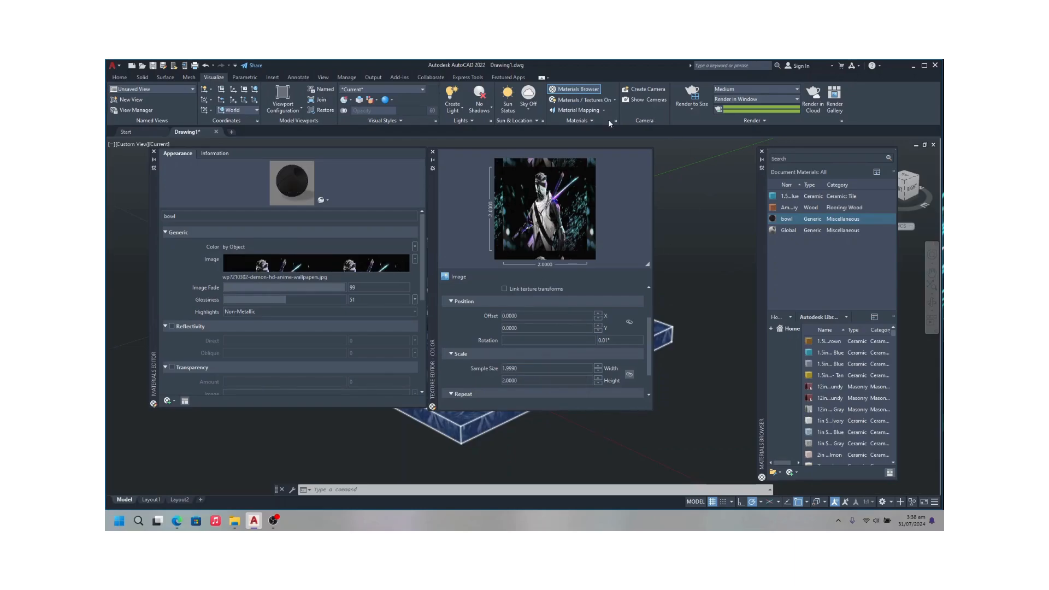
pyautogui.click(432, 152)
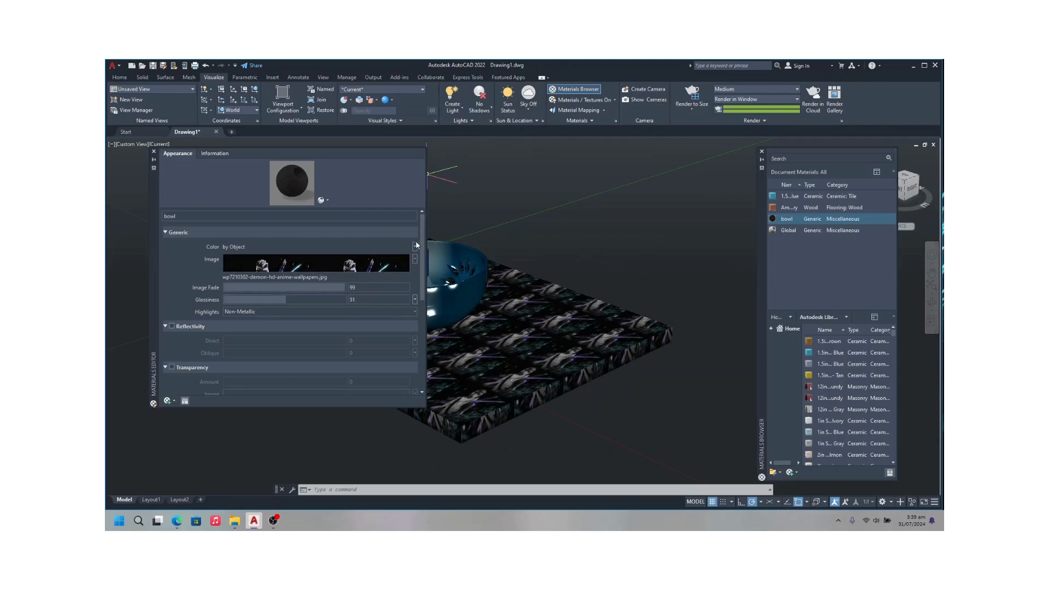
# Step: Set the bowl texture's sample size to 10 by 10 and close both the texture and material editors
pyautogui.click(415, 258)
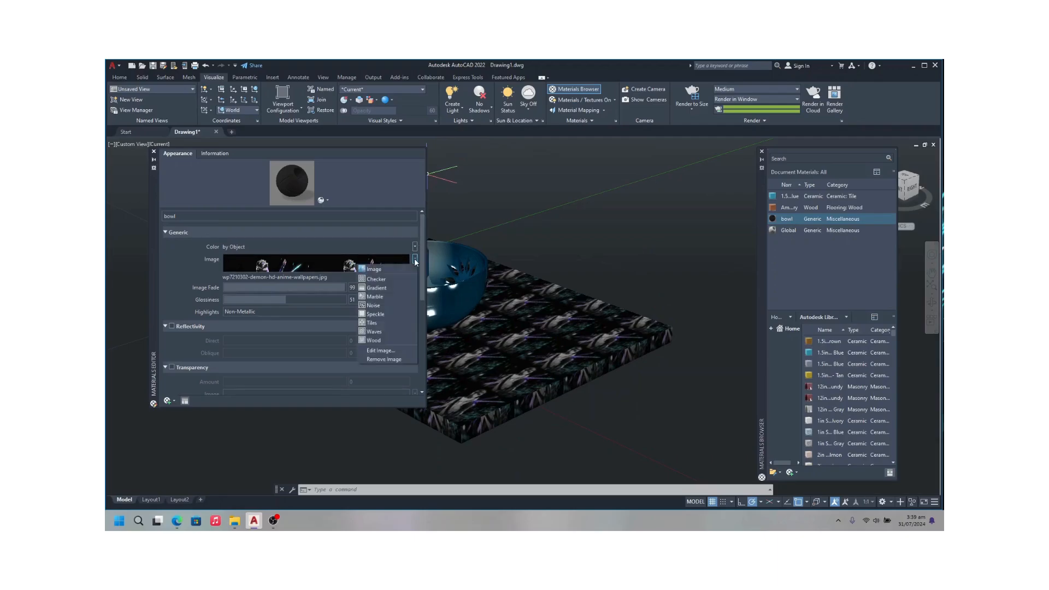
pyautogui.click(381, 351)
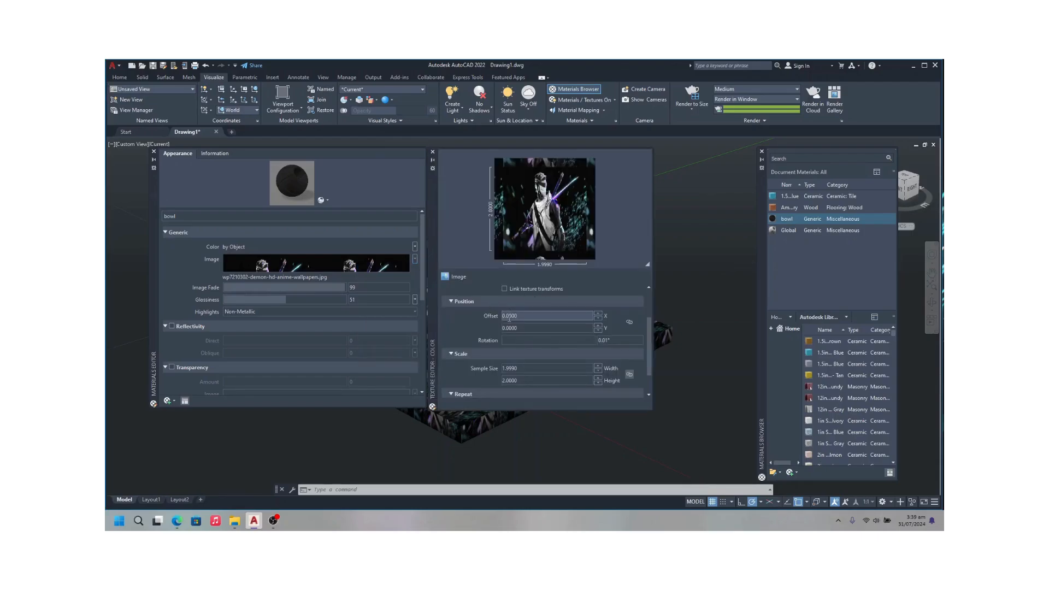
pyautogui.click(526, 368)
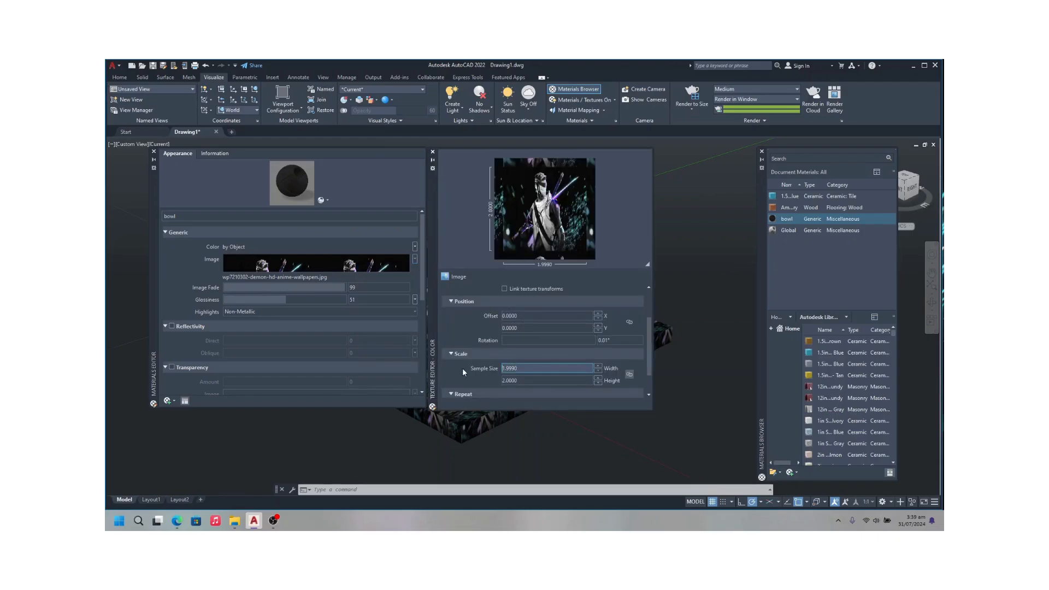
pyautogui.doubleClick(515, 367)
pyautogui.write('10')
pyautogui.press('Return')
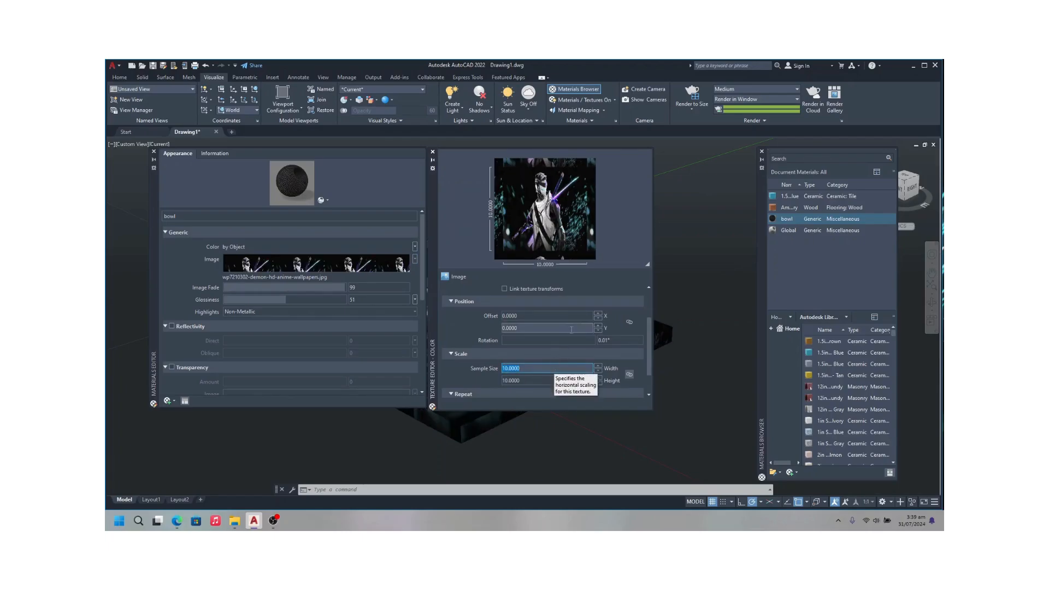
pyautogui.click(433, 152)
pyautogui.scroll(2, 524, 327)
pyautogui.scroll(-2, 524, 328)
pyautogui.scroll(4, 525, 328)
pyautogui.scroll(2, 527, 312)
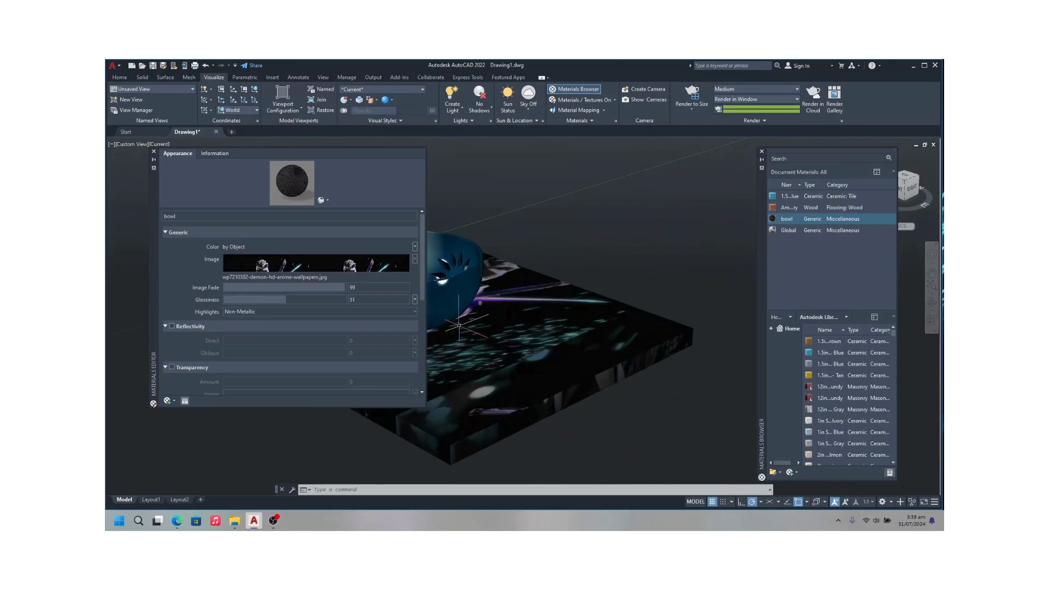
pyautogui.click(154, 151)
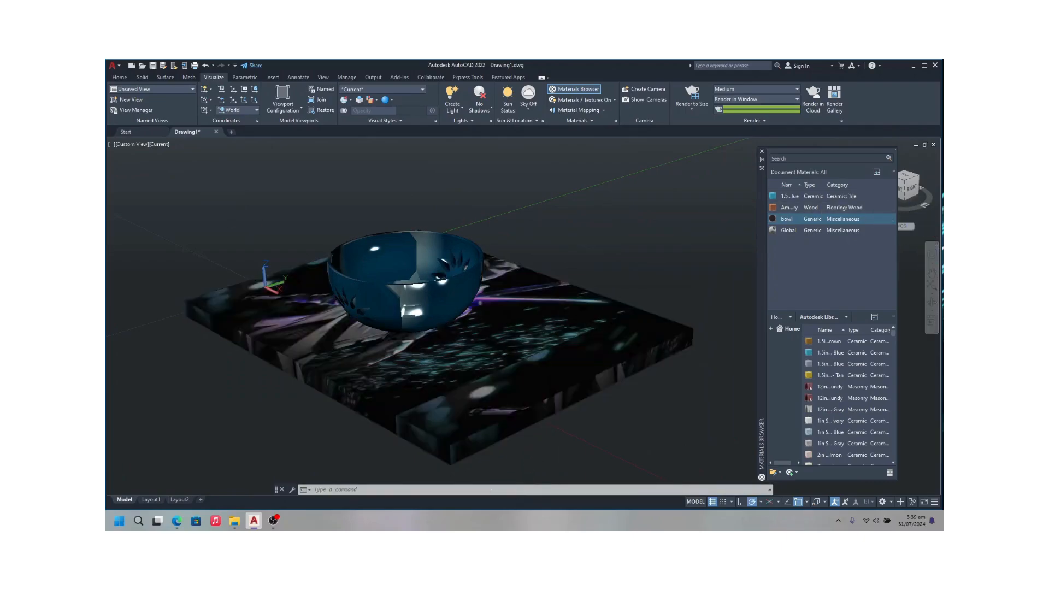
# Step: Assign the American Cherry wood material to the slab under the bowl
pyautogui.click(501, 406)
pyautogui.click(786, 208)
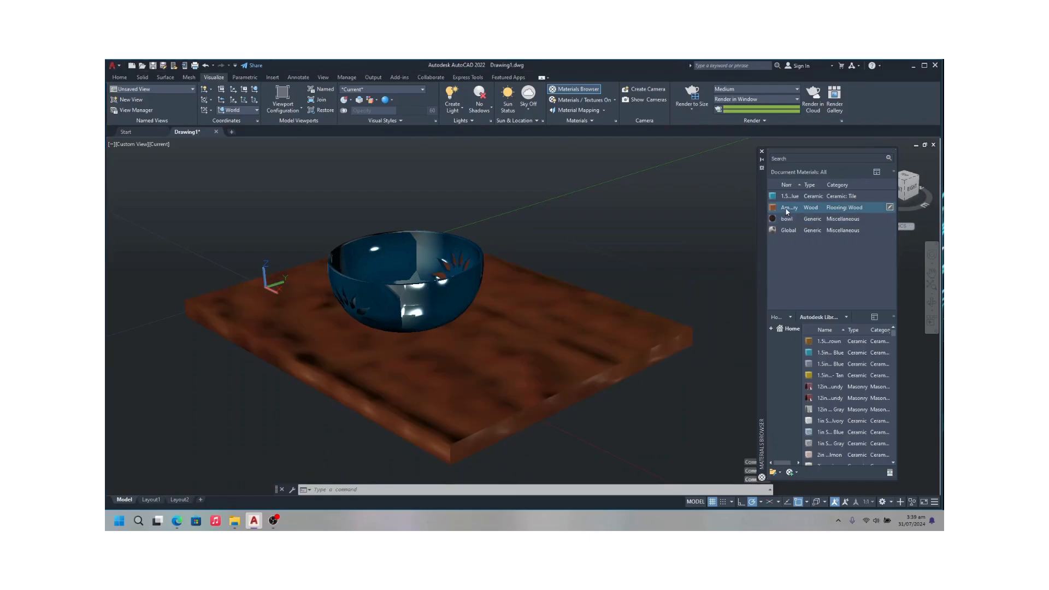
pyautogui.rightClick(787, 212)
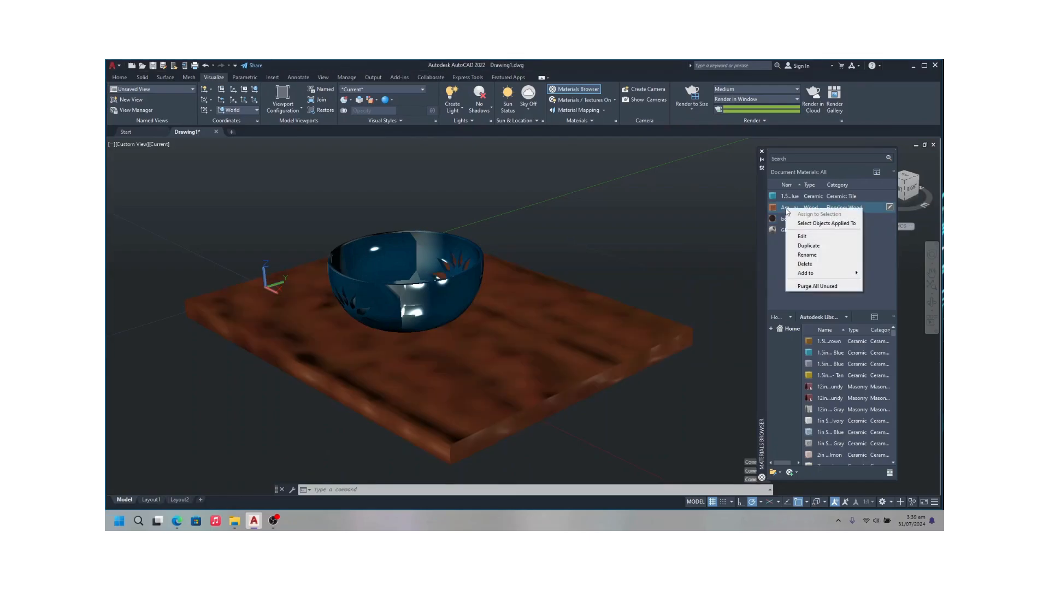
pyautogui.click(775, 264)
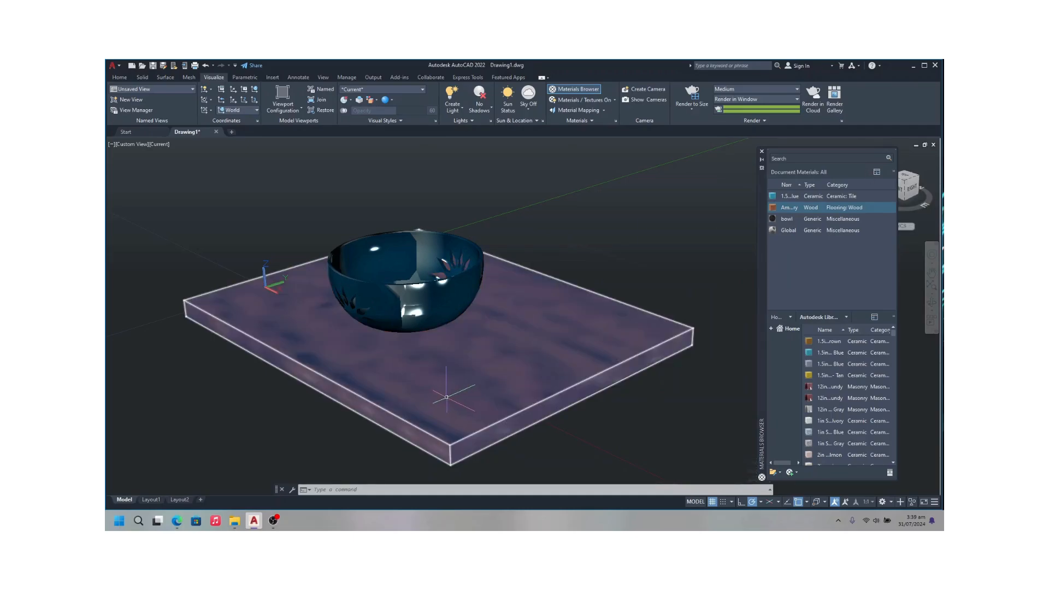
# Step: Open the American Cherry material for editing, set its image's sample size to 20 by 20, and close the texture editor
pyautogui.doubleClick(807, 207)
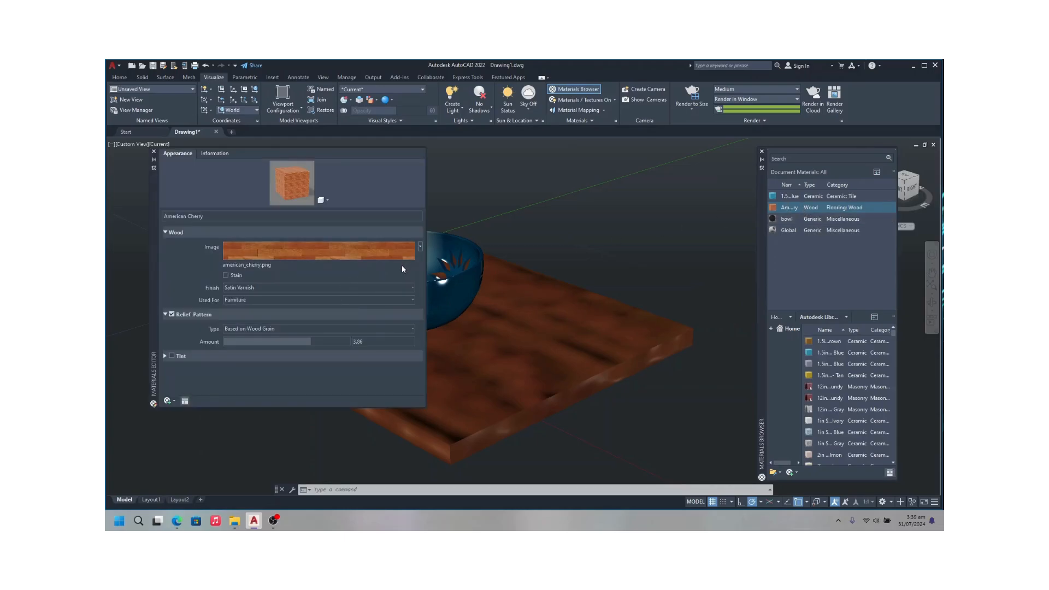
pyautogui.click(420, 247)
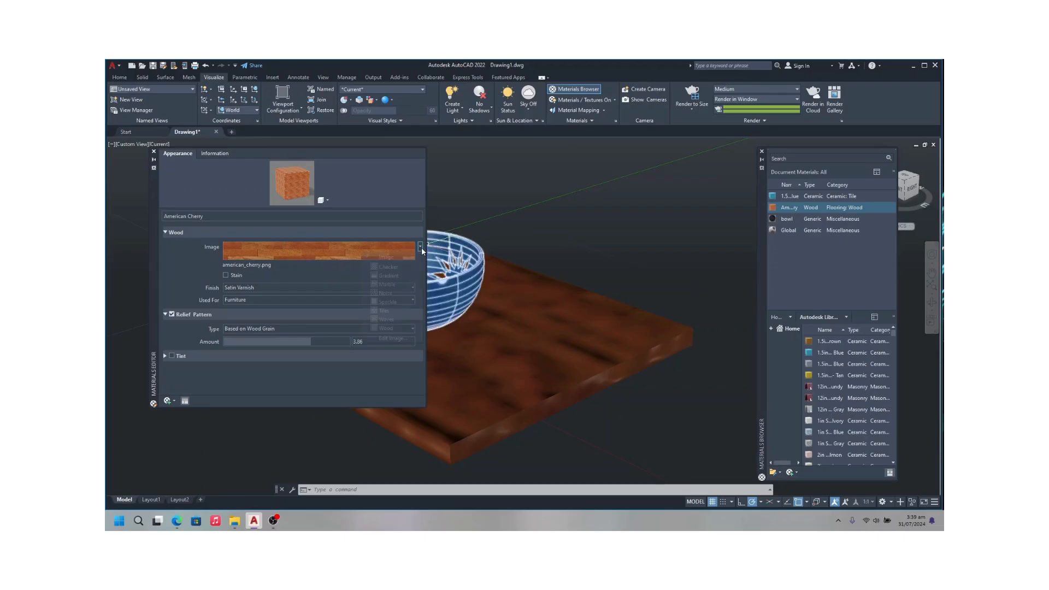
pyautogui.click(384, 338)
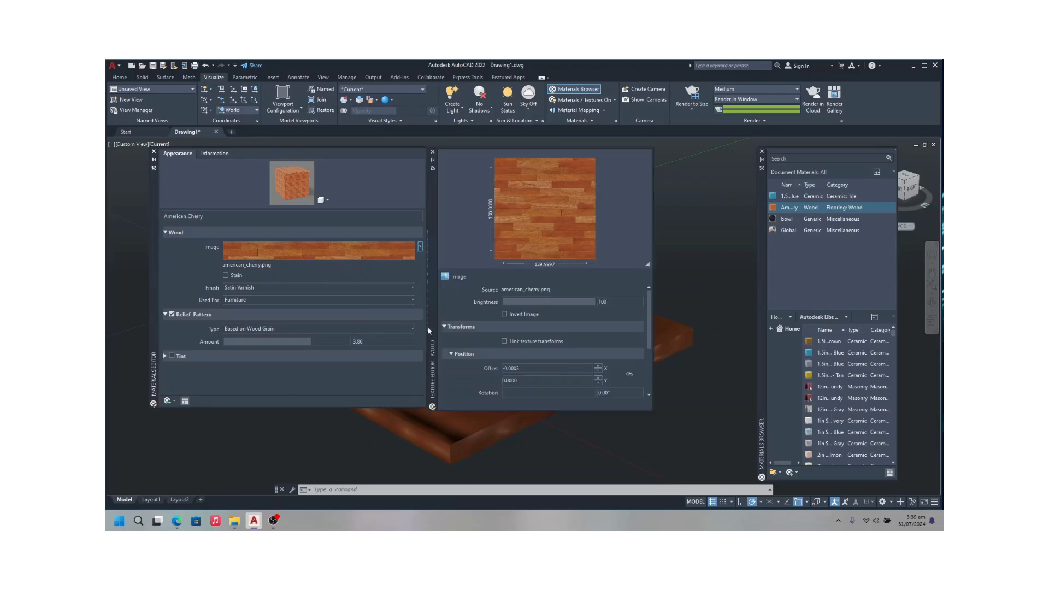
pyautogui.scroll(-1, 538, 342)
pyautogui.scroll(-1, 540, 344)
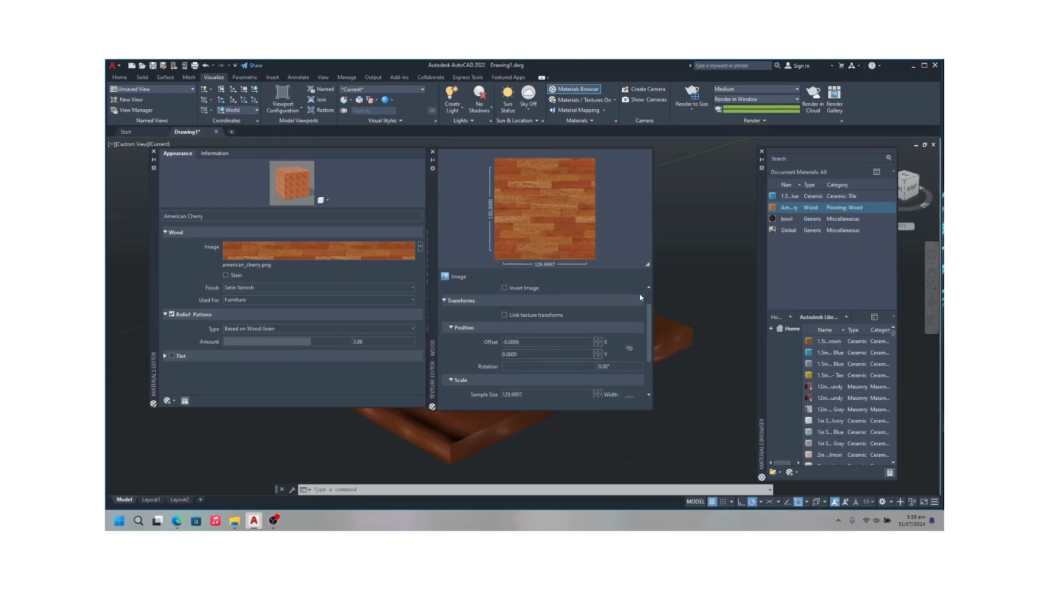
pyautogui.scroll(-2, 645, 343)
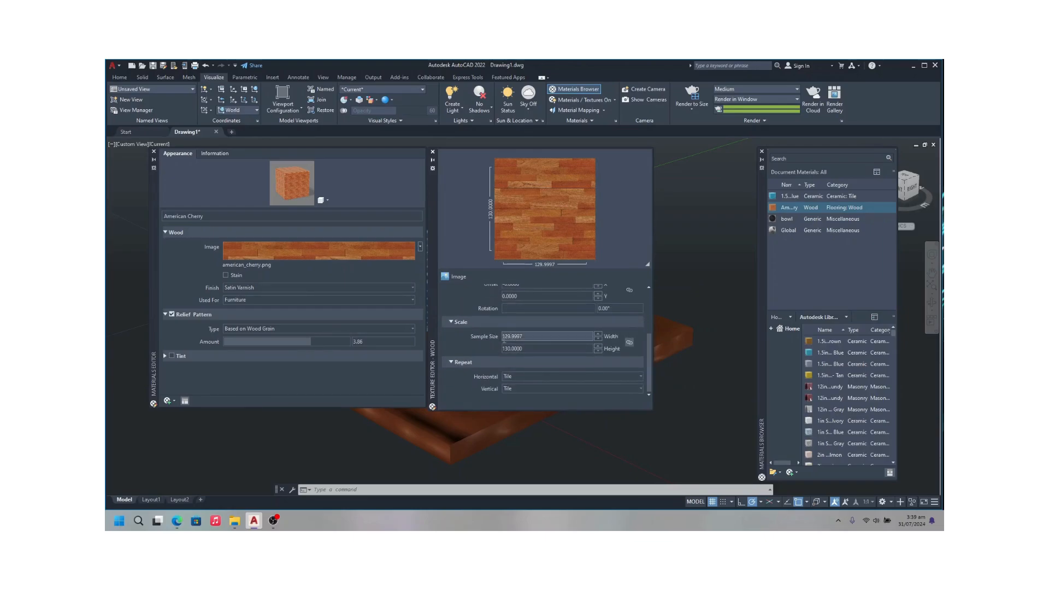
pyautogui.doubleClick(547, 336)
pyautogui.write('20')
pyautogui.press('Return')
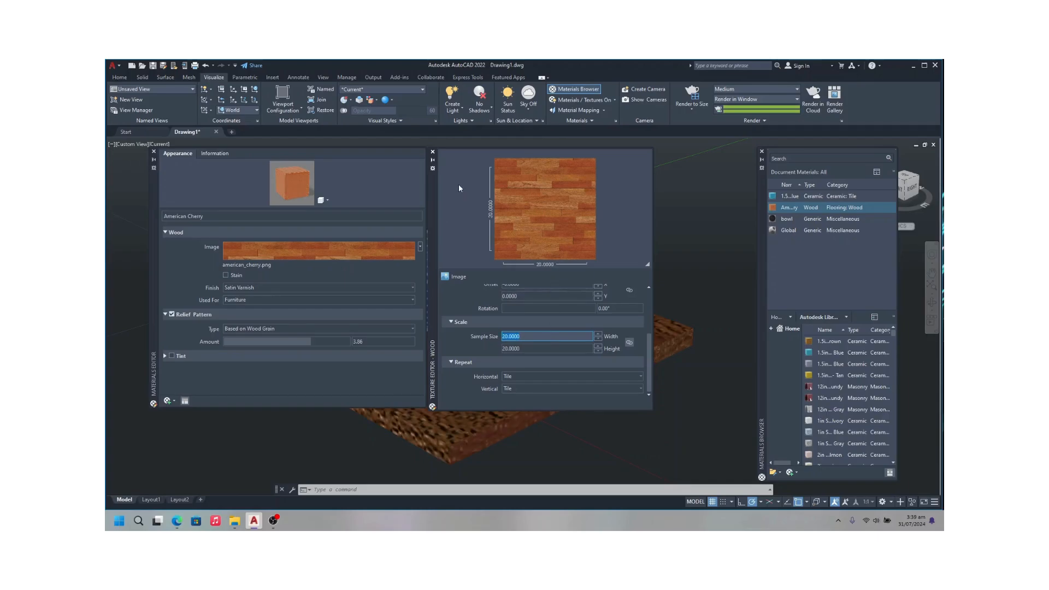
pyautogui.click(433, 152)
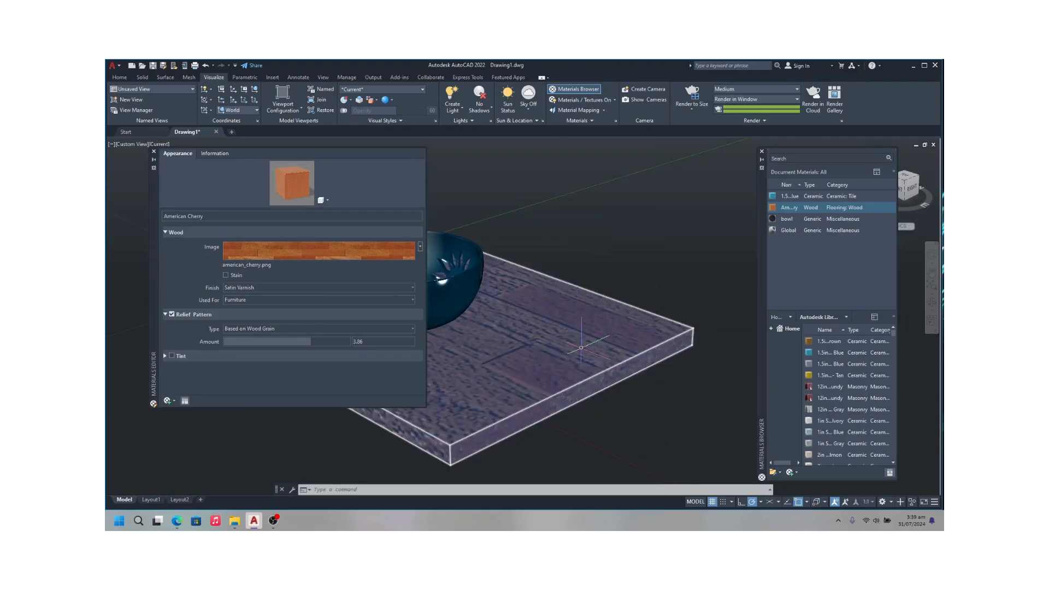
# Step: Set the American Cherry texture's sample size to 5 by 5 and close the texture editor
pyautogui.click(420, 246)
pyautogui.click(393, 339)
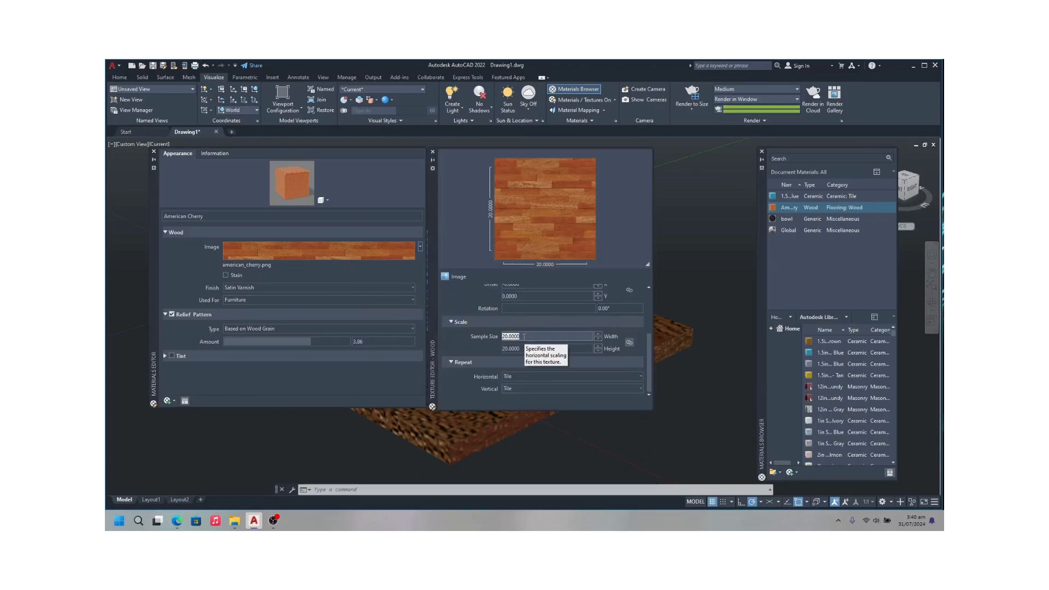
pyautogui.write('5')
pyautogui.press('Return')
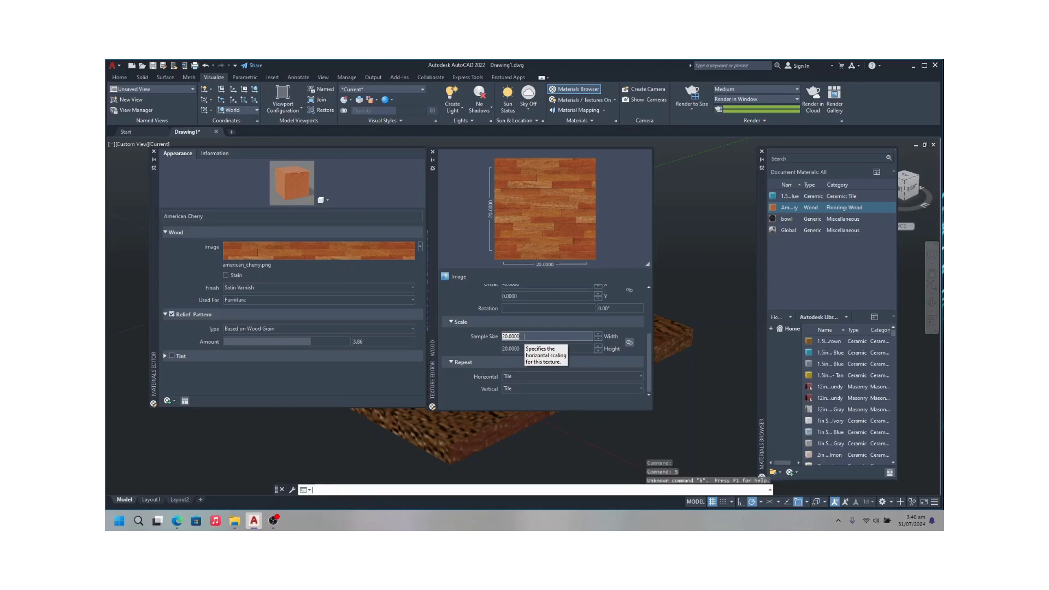
pyautogui.doubleClick(525, 337)
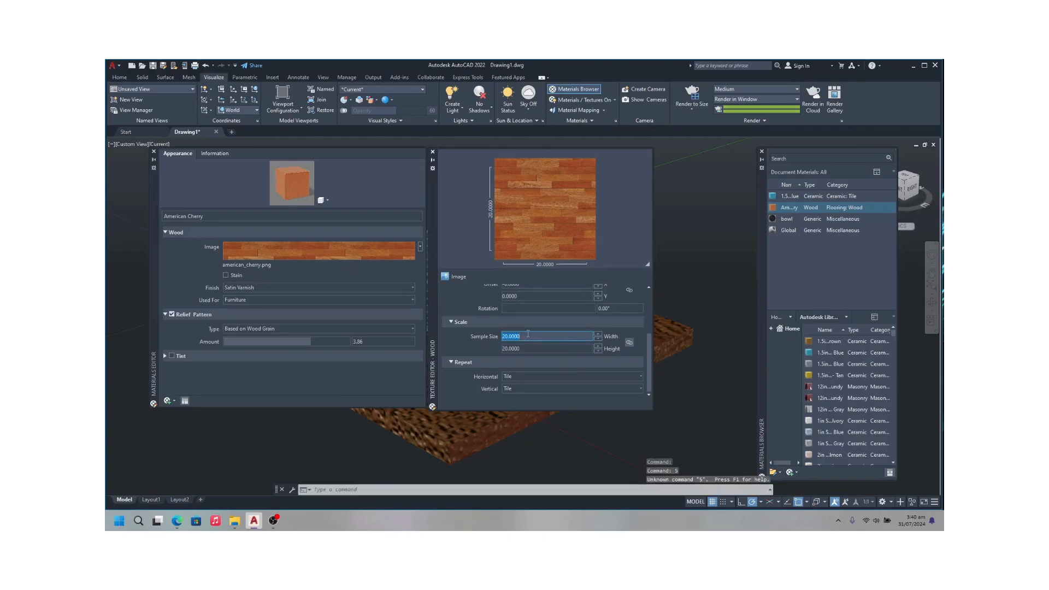
pyautogui.write('5')
pyautogui.press('Return')
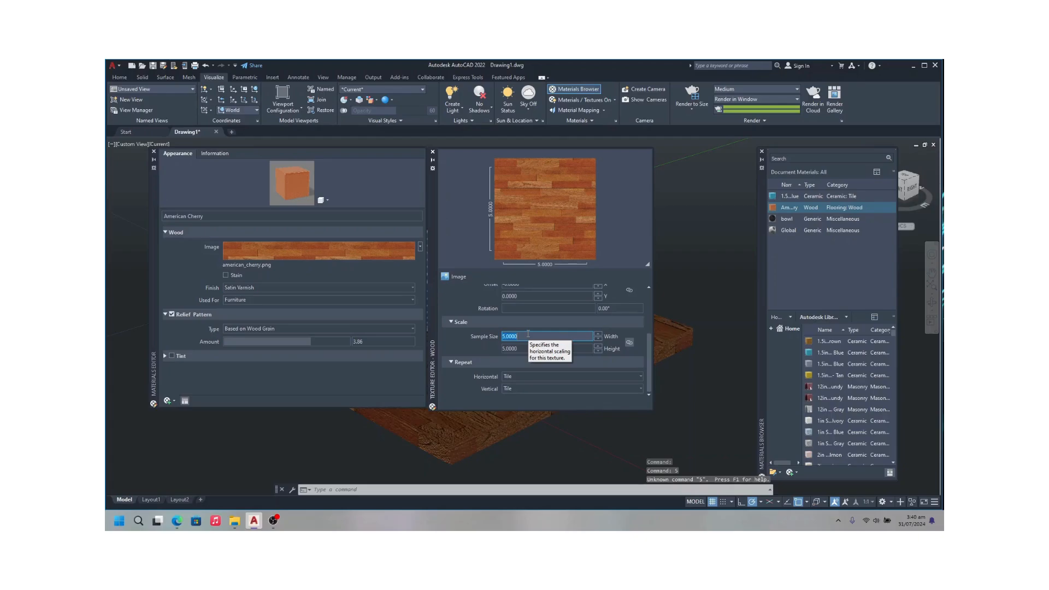
pyautogui.click(433, 153)
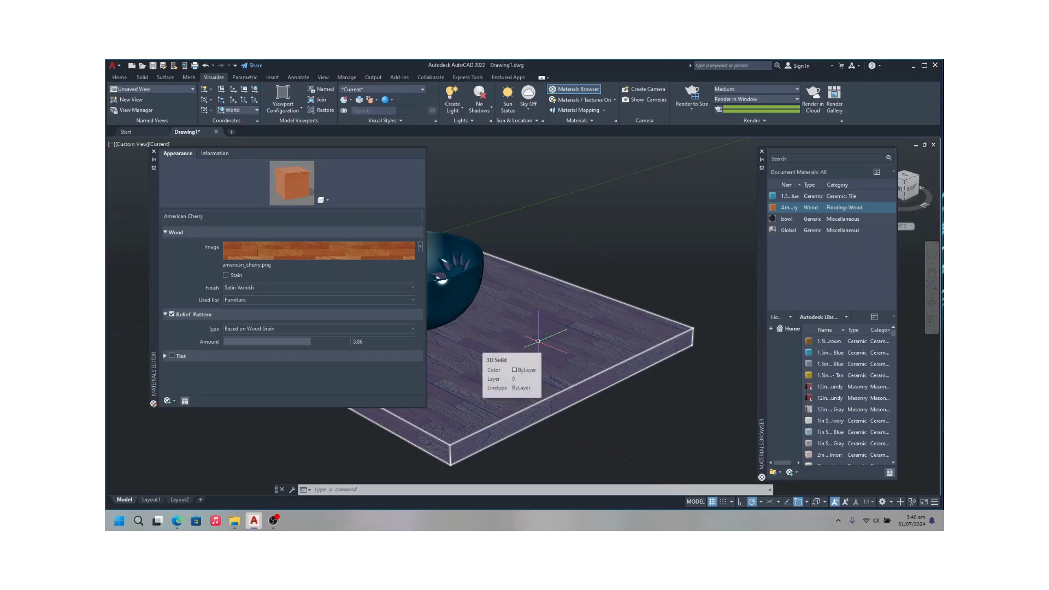
# Step: Try the Unfinished finish on the American Cherry material and return it to Satin Varnish
pyautogui.click(412, 288)
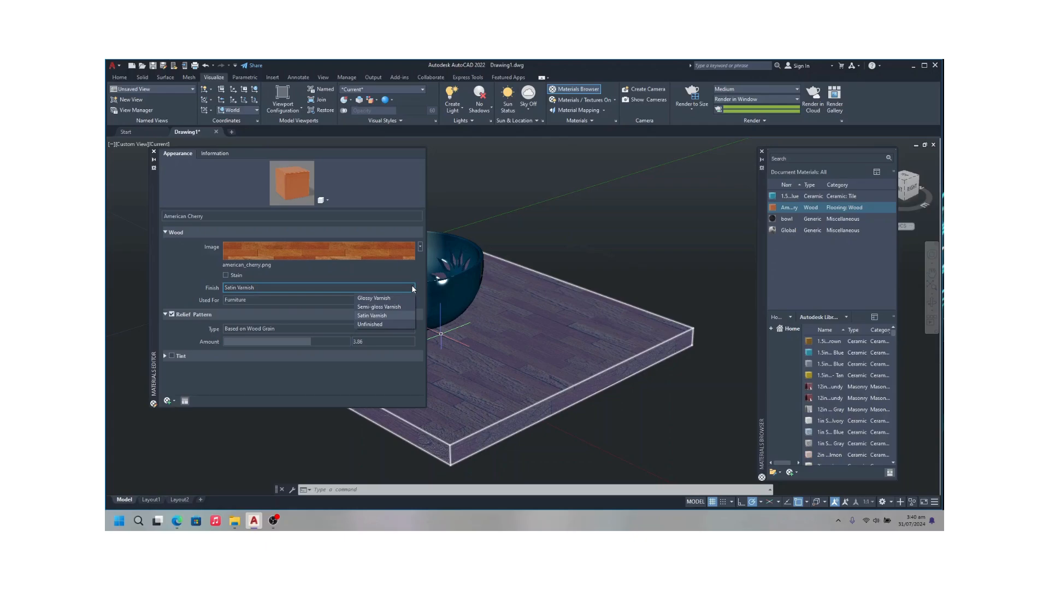
pyautogui.click(386, 324)
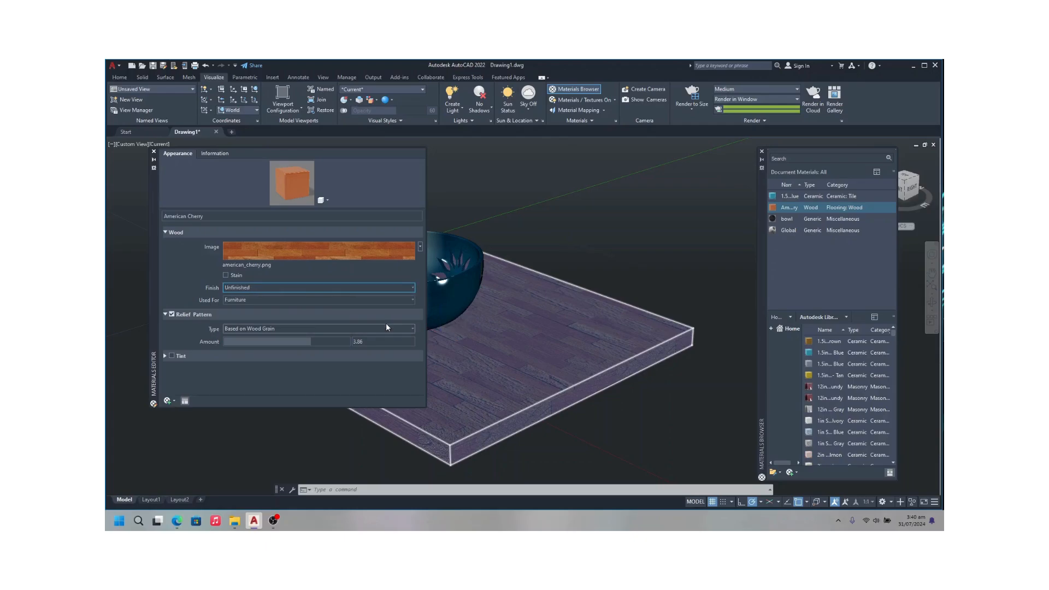
pyautogui.click(411, 287)
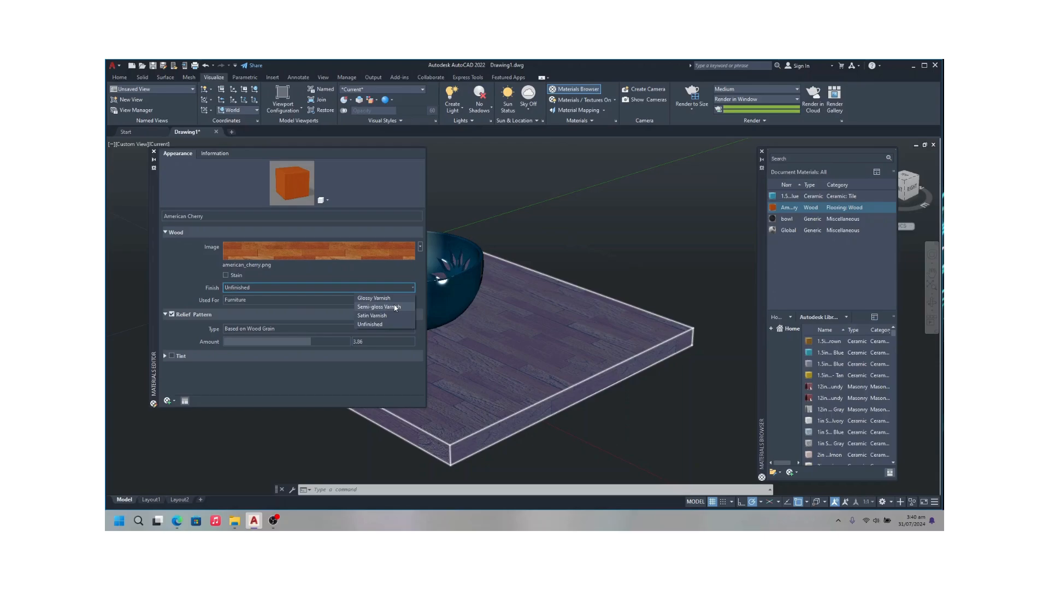
pyautogui.click(382, 316)
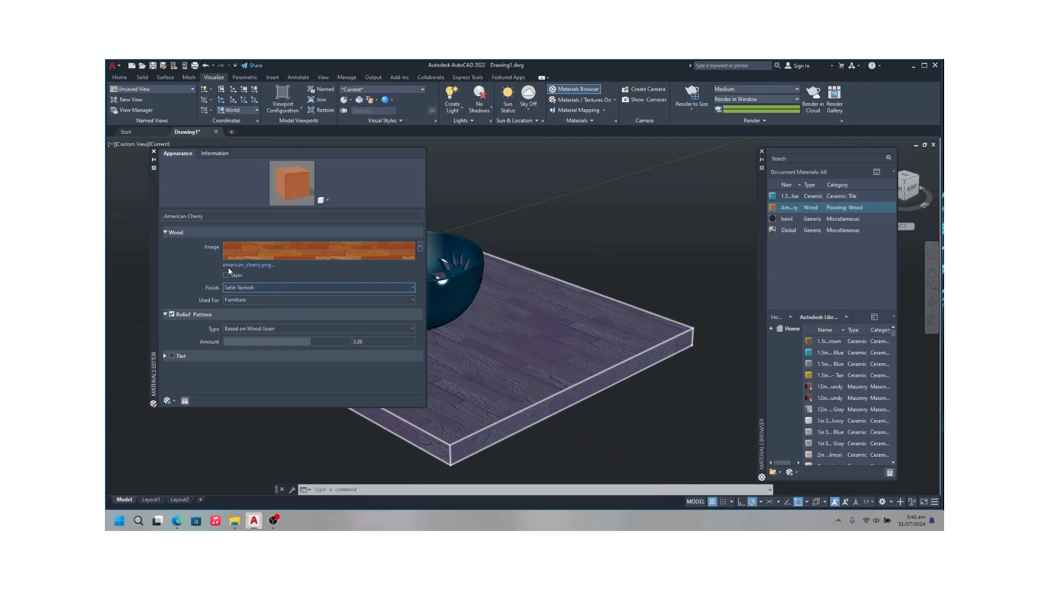
# Step: Set American Cherry's finish to Semi-gloss Varnish and its relief pattern amount to 7.00, closing the material editor
pyautogui.click(379, 288)
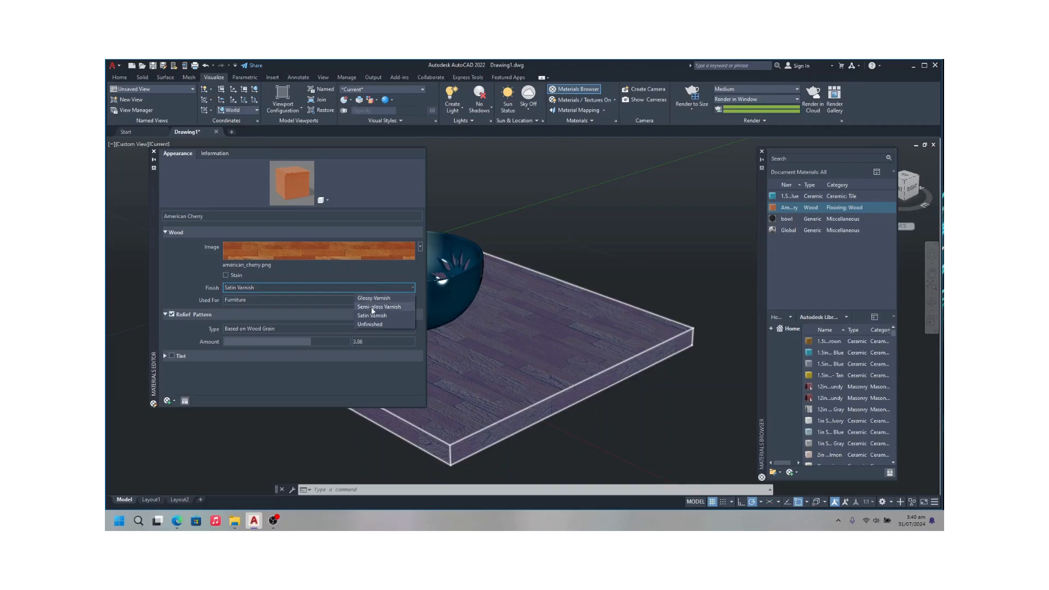
pyautogui.click(372, 307)
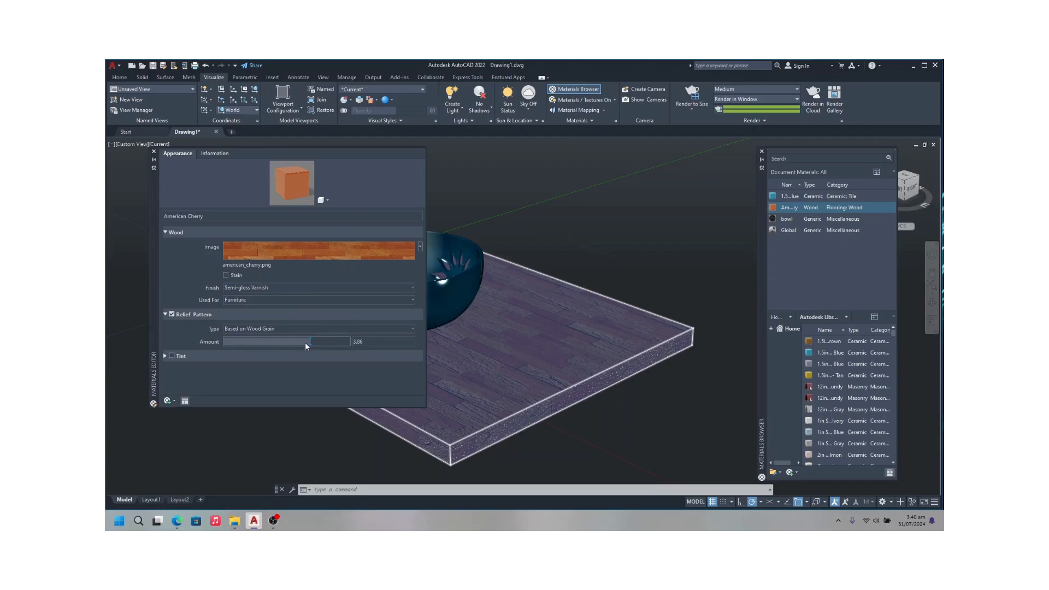
pyautogui.moveTo(307, 342); pyautogui.dragTo(328, 341)
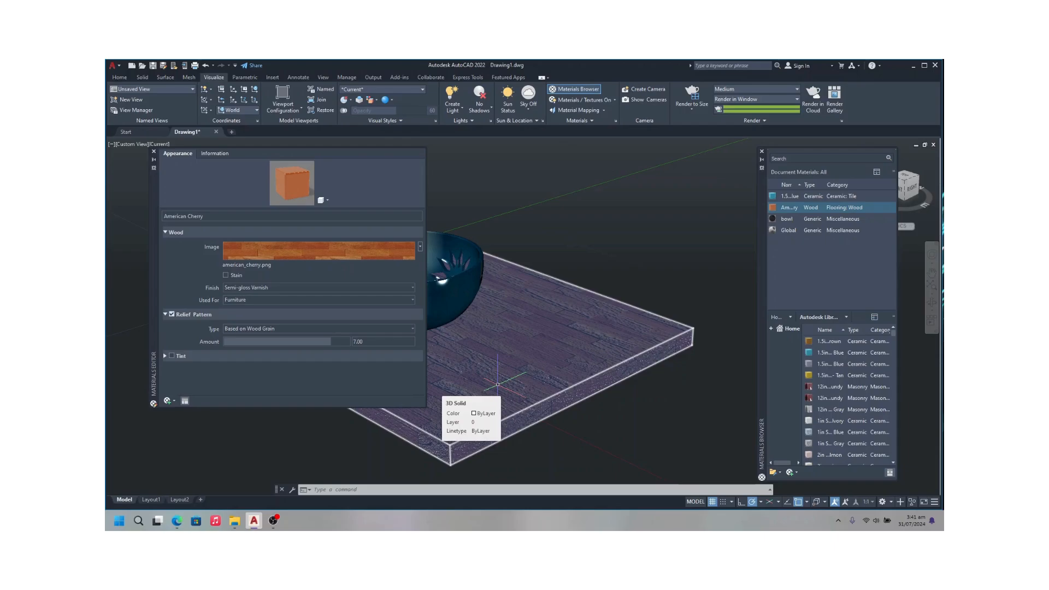
pyautogui.click(154, 153)
# Step: Assign the document's 1.5-inch blue ceramic tile material to the bowl and end the assignment command
pyautogui.click(403, 295)
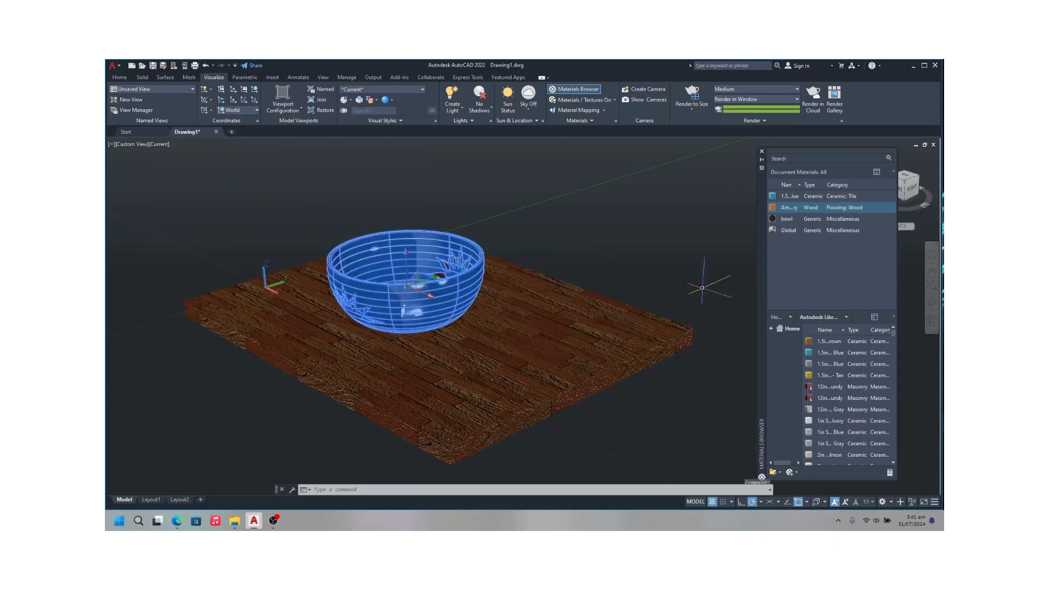
pyautogui.scroll(-5, 841, 379)
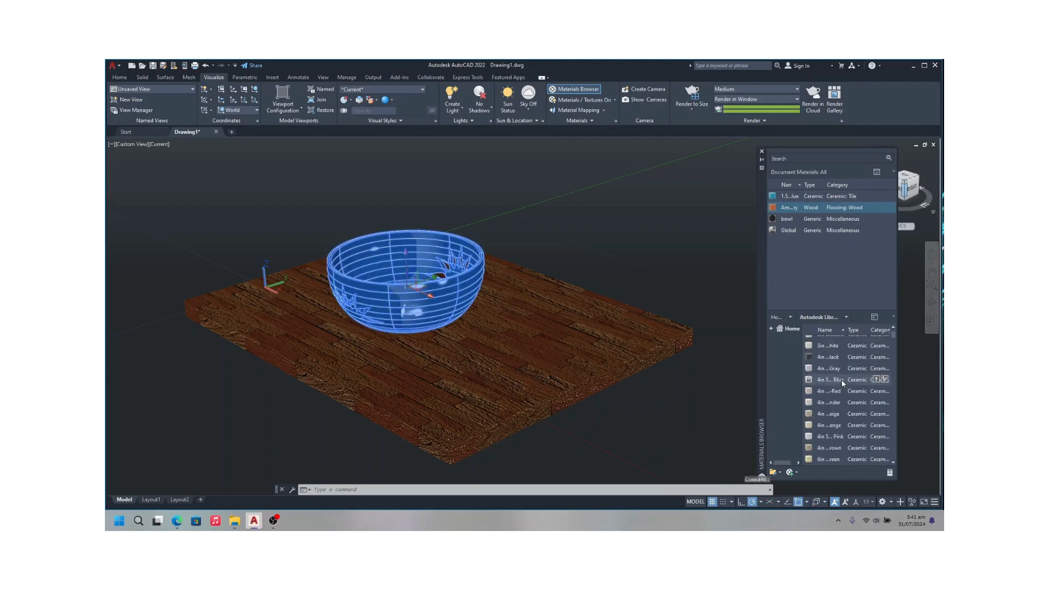
pyautogui.scroll(-5, 842, 379)
pyautogui.scroll(-3, 854, 381)
pyautogui.scroll(-5, 855, 382)
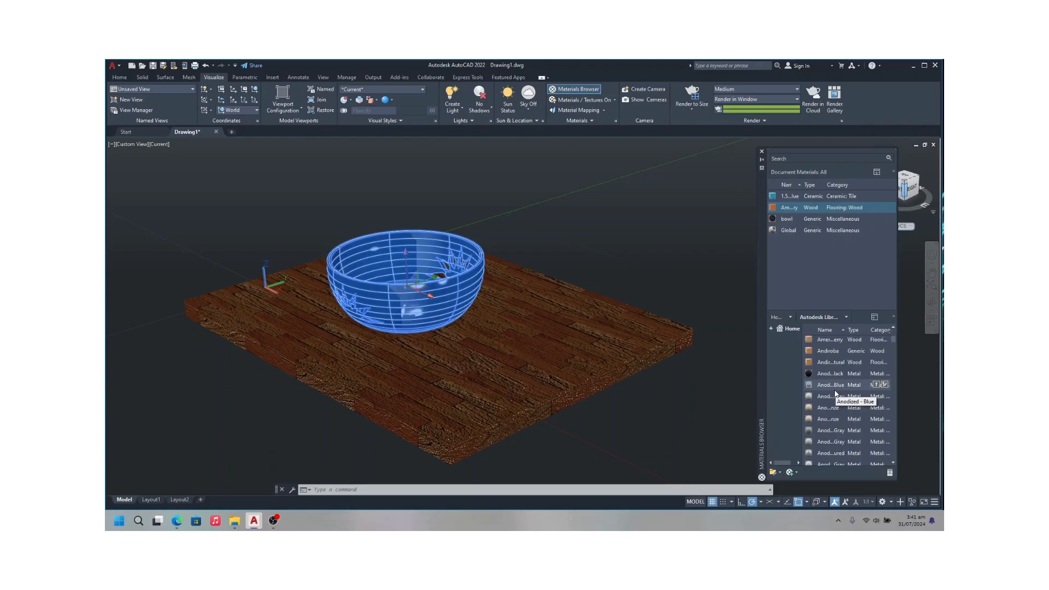
pyautogui.scroll(10, 834, 390)
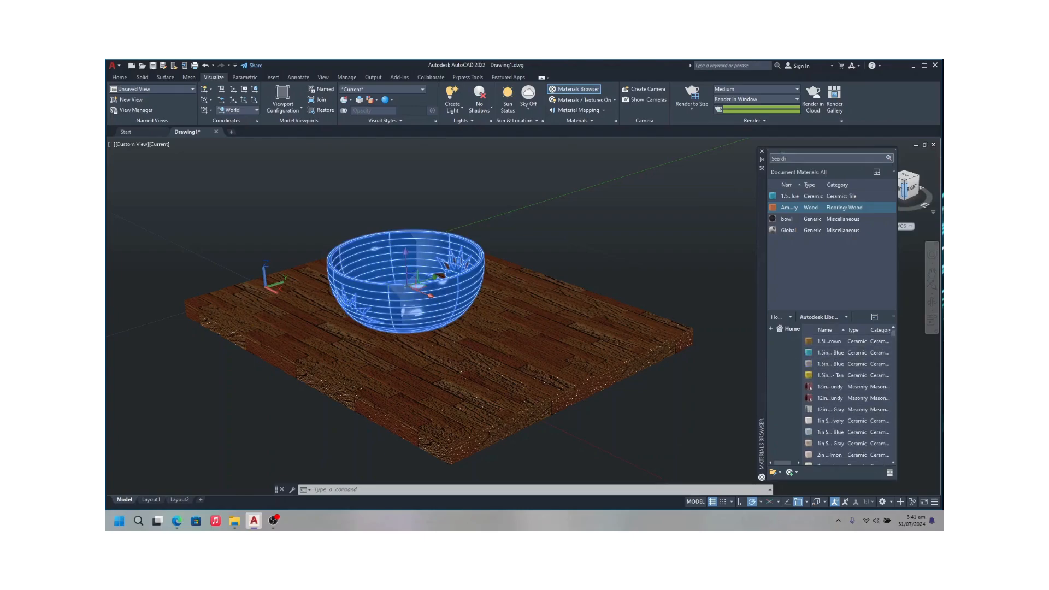
pyautogui.click(788, 197)
pyautogui.moveTo(788, 194); pyautogui.dragTo(474, 238)
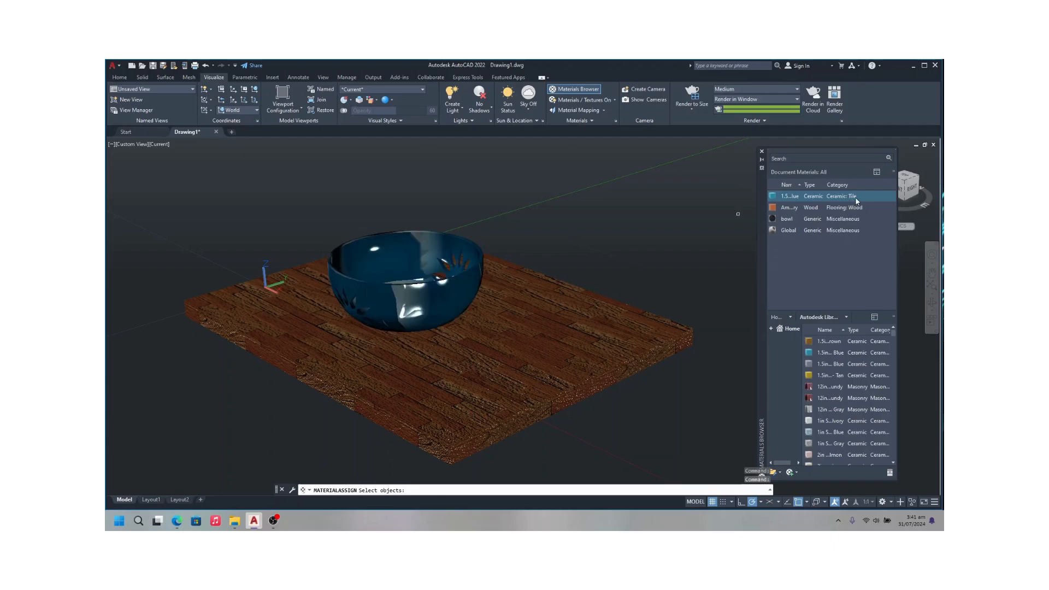
pyautogui.press('Escape')
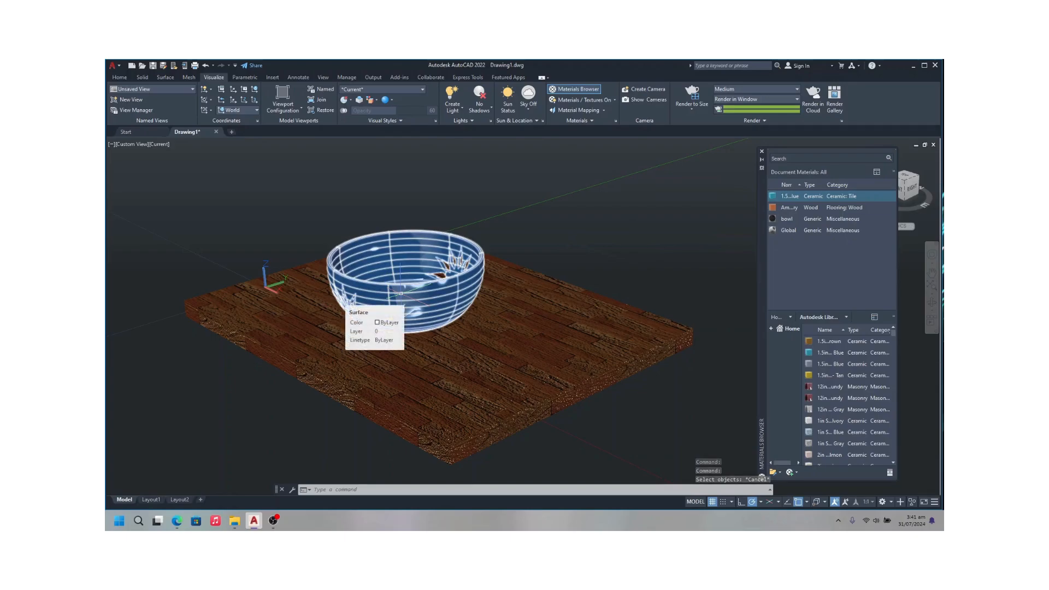
pyautogui.click(494, 265)
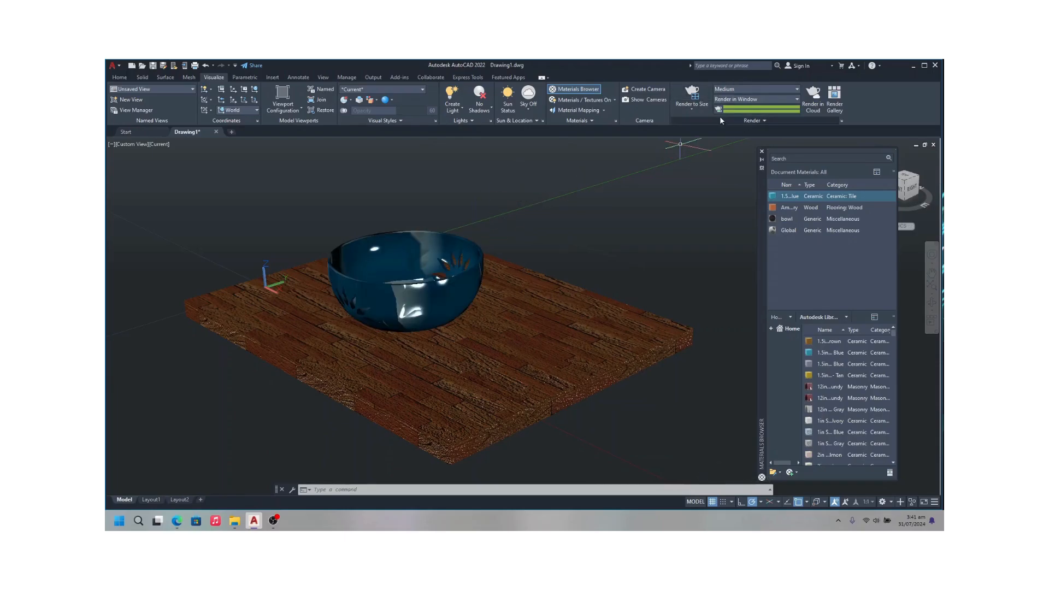
# Step: Set the render size to 1920 x 1080 px Full HDTV and the render destination to Window
pyautogui.click(748, 89)
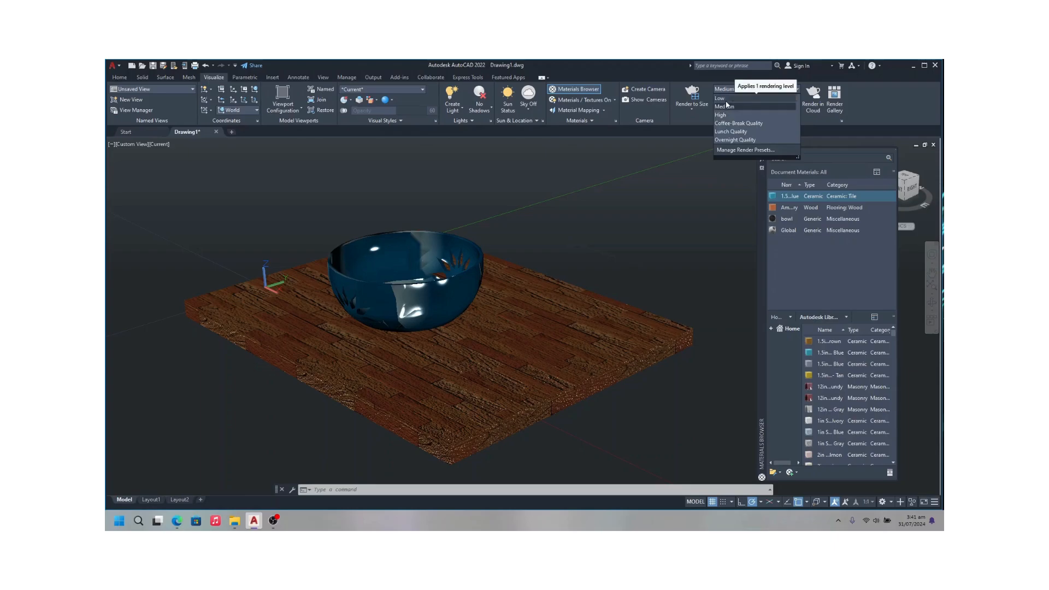
pyautogui.click(685, 115)
pyautogui.click(685, 115)
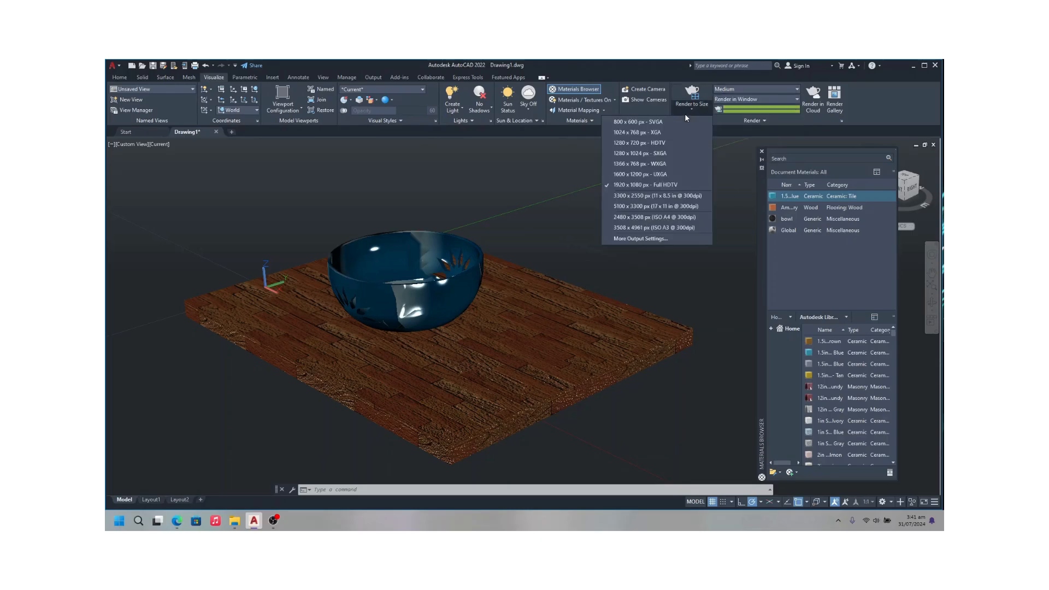
pyautogui.click(726, 120)
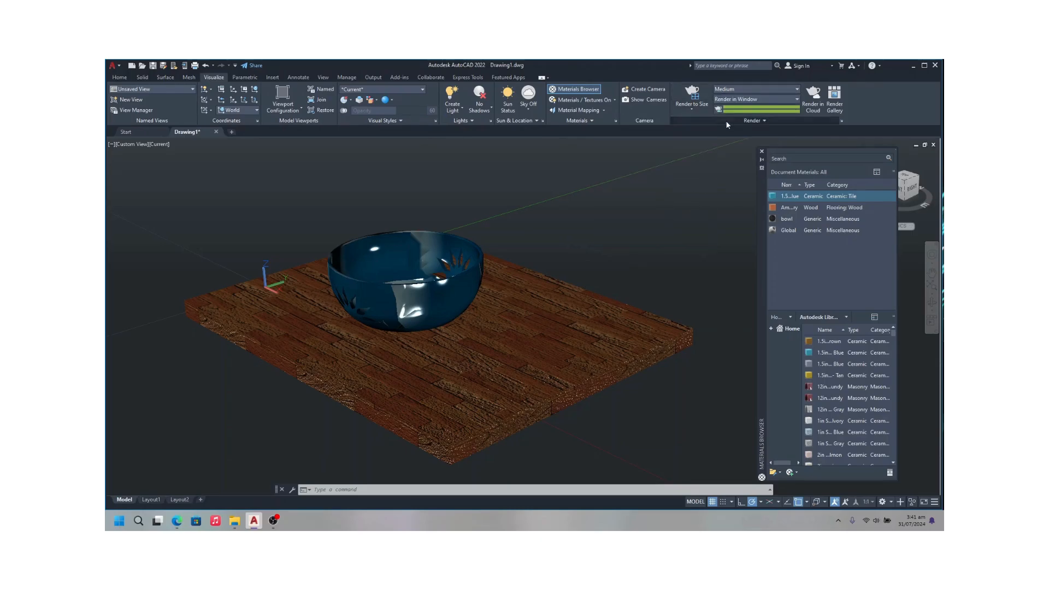
pyautogui.click(692, 110)
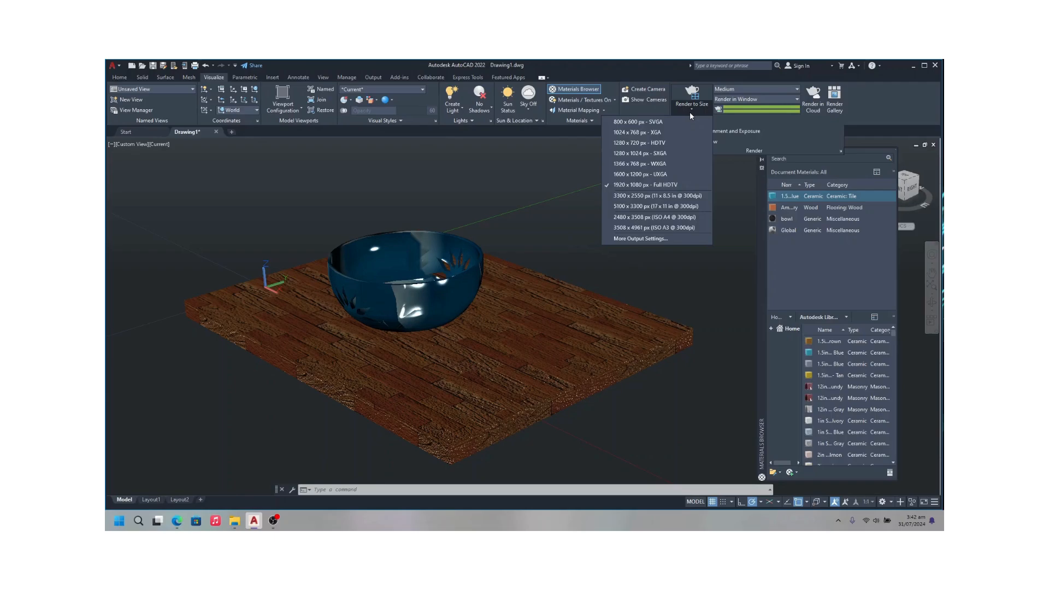
pyautogui.click(650, 186)
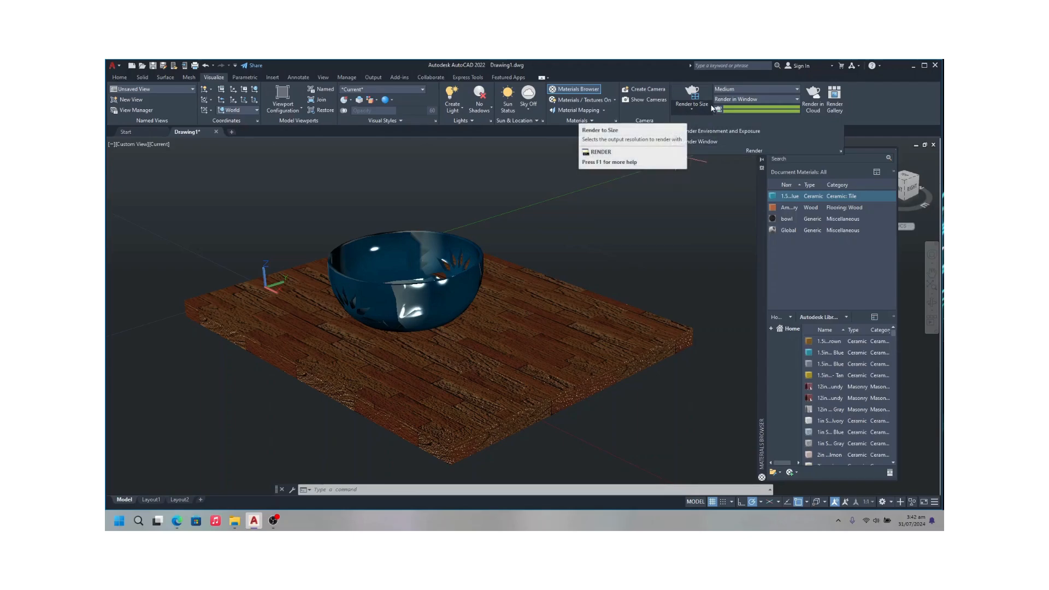
pyautogui.click(745, 97)
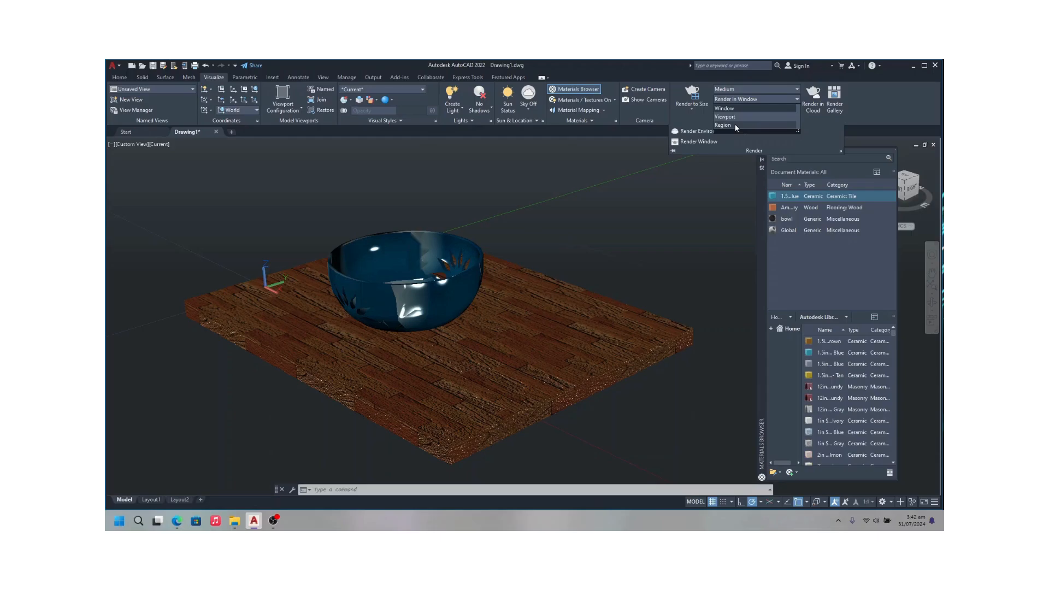
pyautogui.click(719, 108)
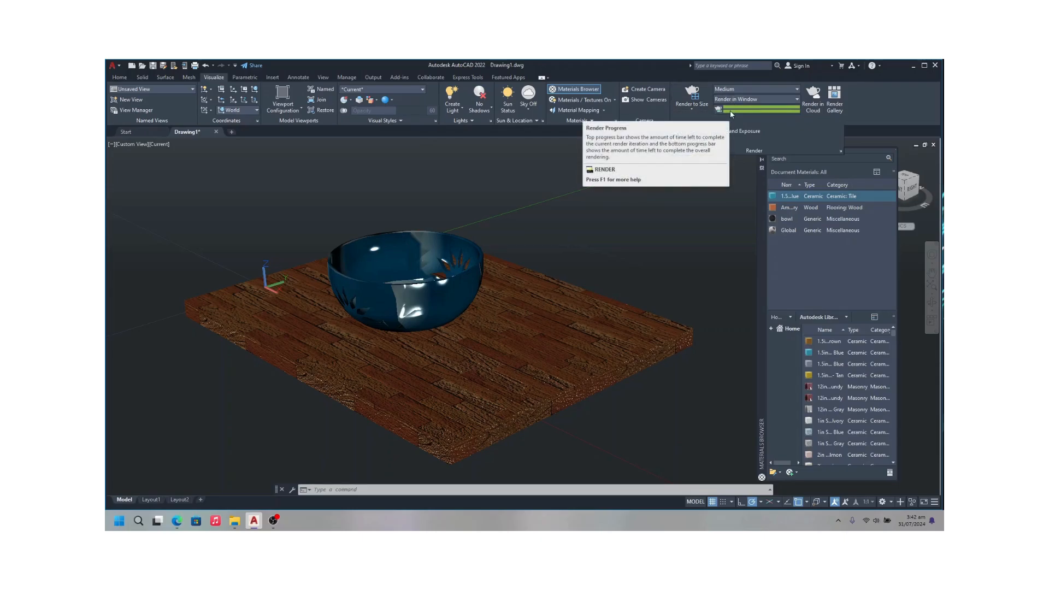
# Step: Render the bowl and slab, cancelling the Medium Images Library download, inspect the image, and close the render window
pyautogui.click(692, 90)
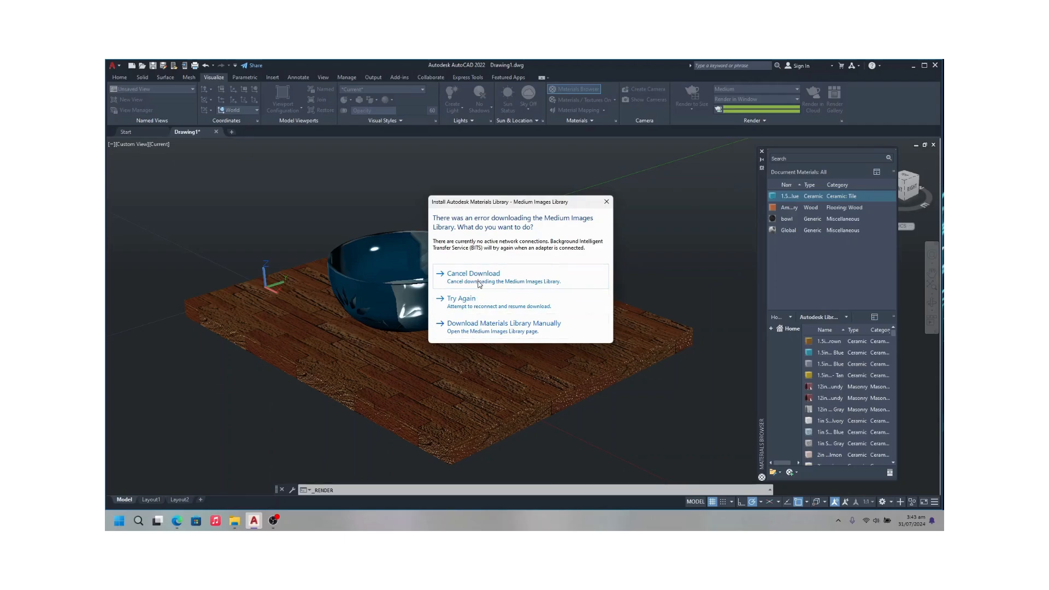
pyautogui.click(473, 276)
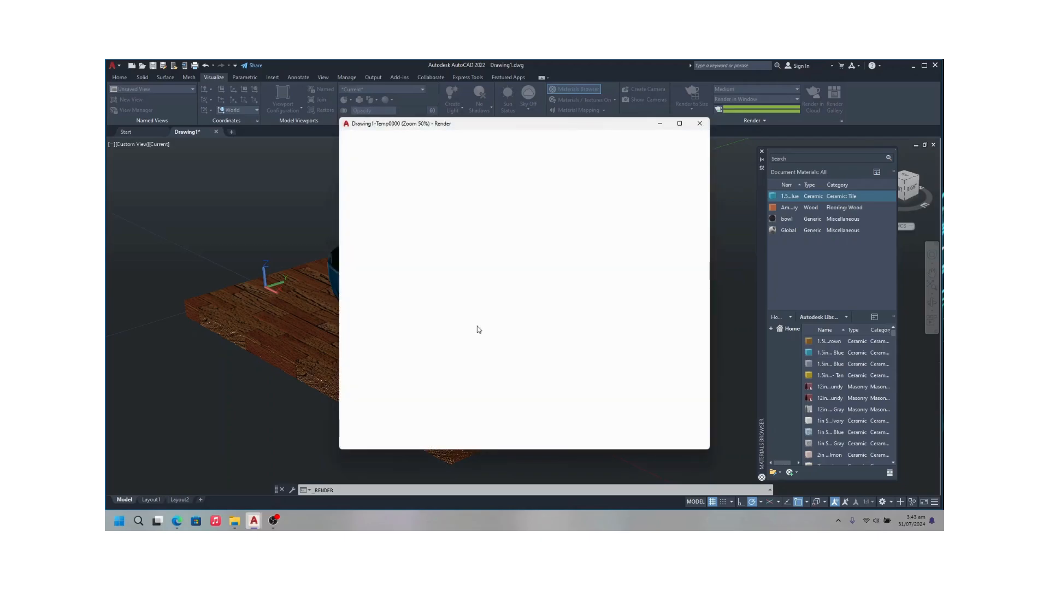
pyautogui.scroll(-2, 452, 294)
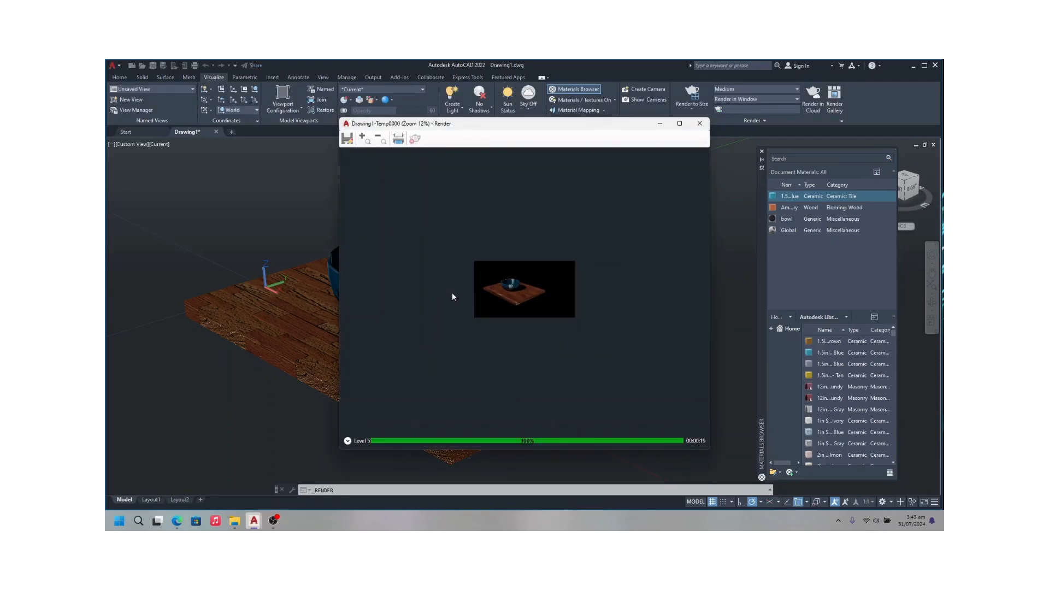
pyautogui.scroll(3, 504, 325)
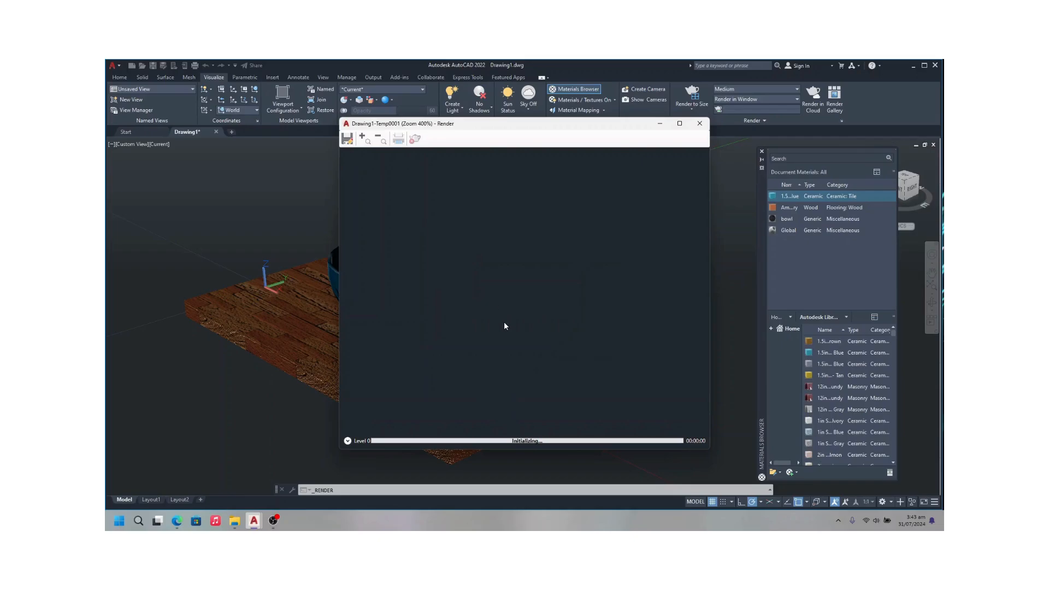
pyautogui.scroll(-3, 504, 327)
pyautogui.scroll(3, 504, 326)
pyautogui.click(699, 124)
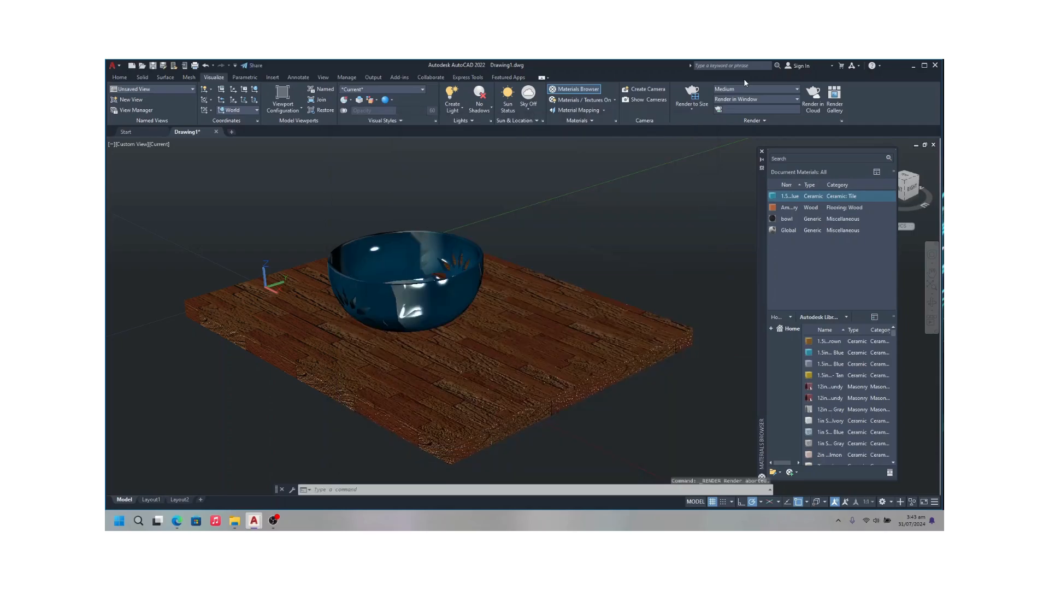
# Step: Try to render the scene at High quality, declining the Medium Image Library installation, and close the render window
pyautogui.click(728, 91)
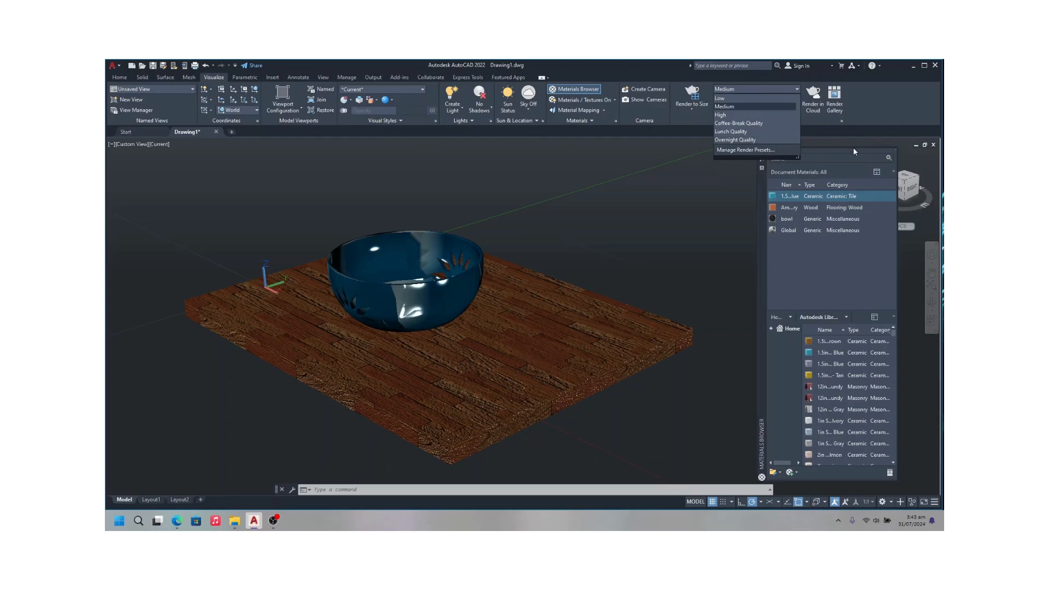
pyautogui.click(730, 115)
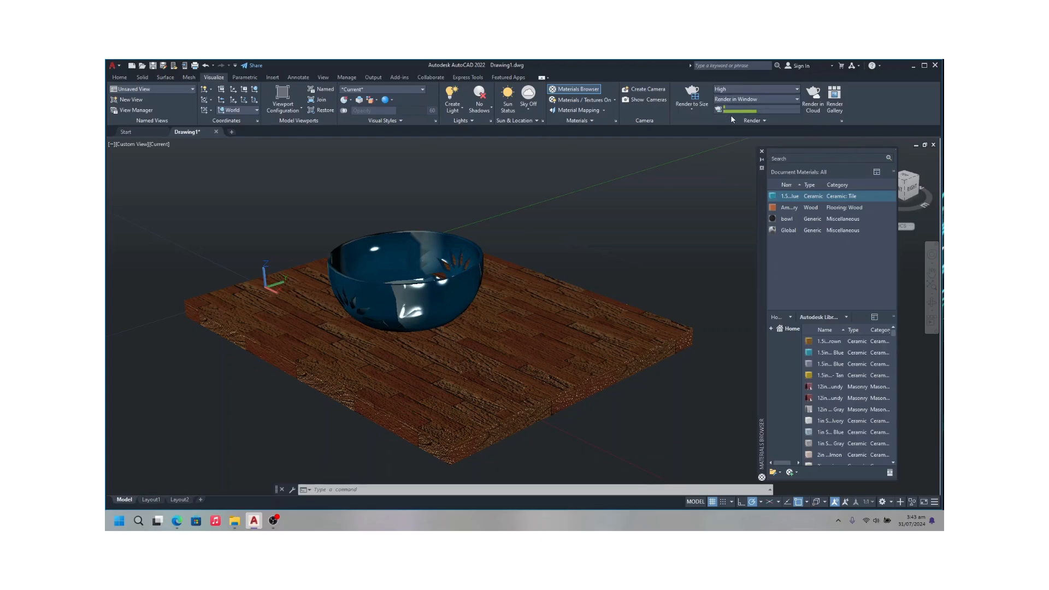
pyautogui.click(692, 90)
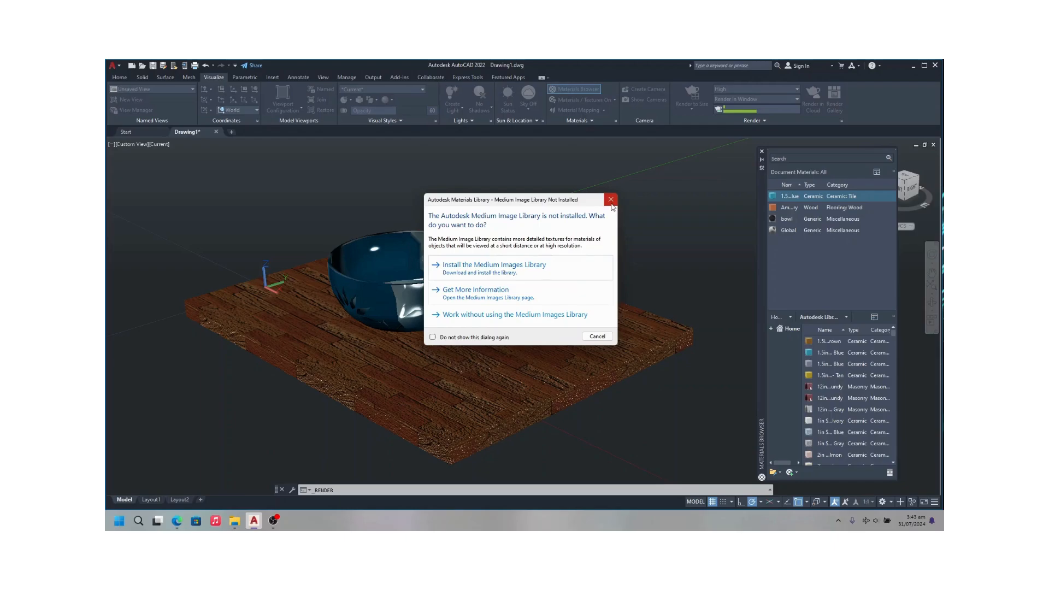
pyautogui.click(588, 338)
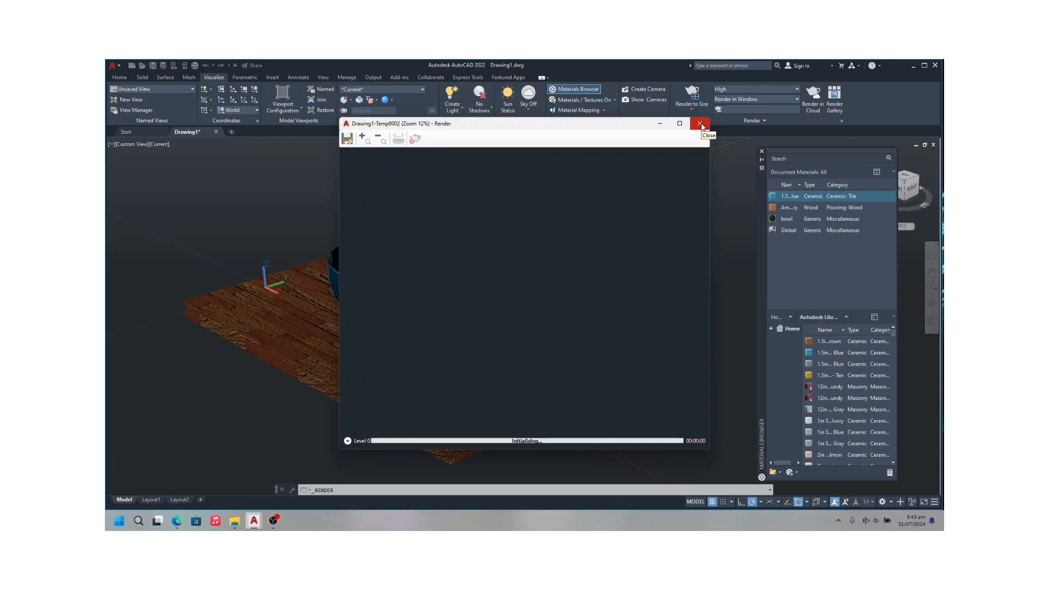
pyautogui.click(700, 124)
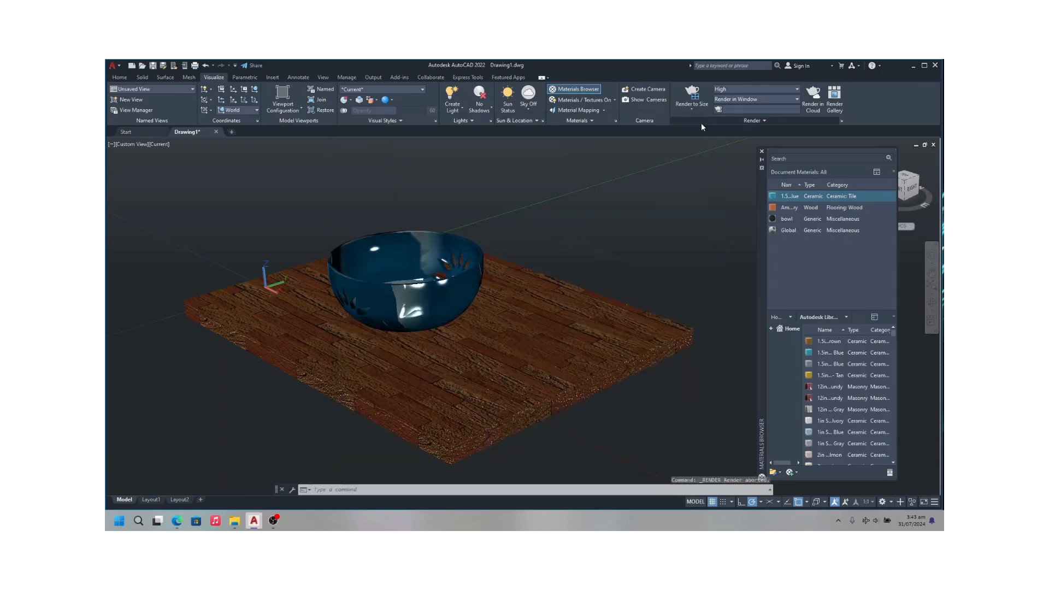
# Step: Set the render quality to Medium, render the bowl and slab, and inspect the rendered image
pyautogui.click(753, 88)
pyautogui.click(736, 106)
pyautogui.click(692, 92)
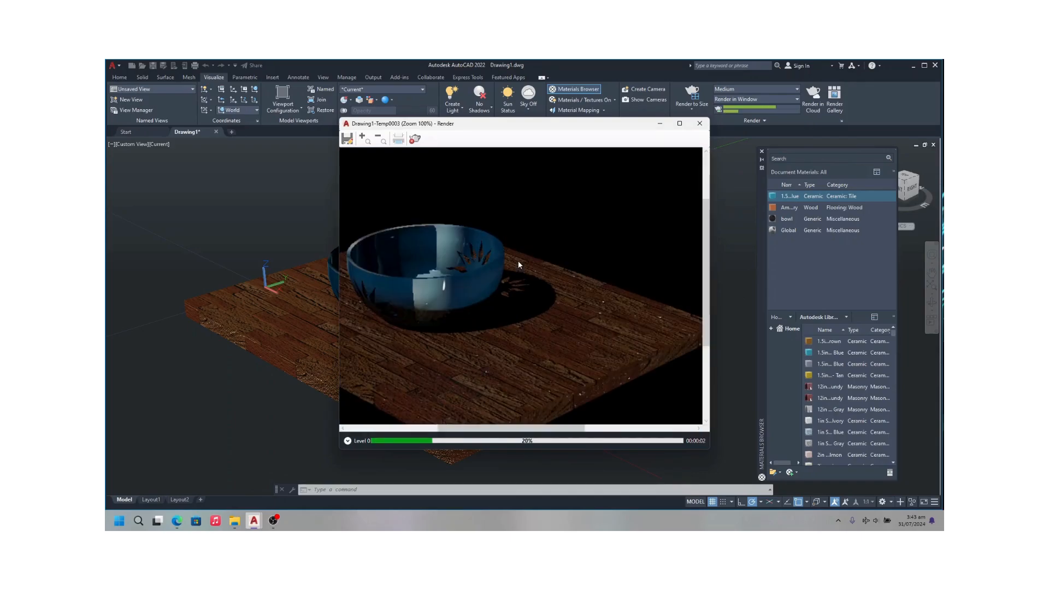
pyautogui.scroll(1, 474, 261)
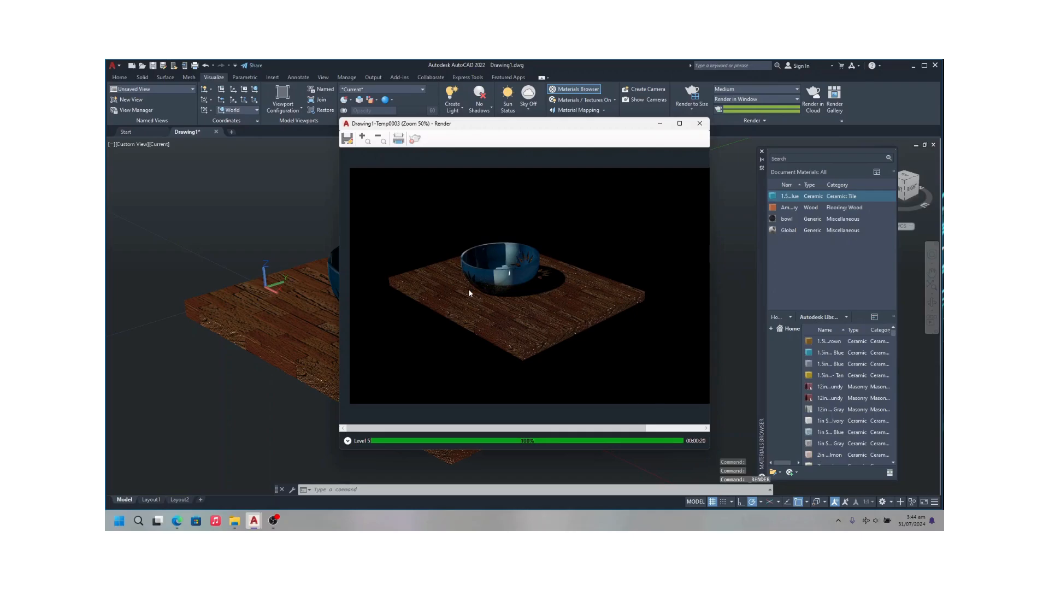
pyautogui.scroll(1, 468, 288)
pyautogui.scroll(-1, 468, 290)
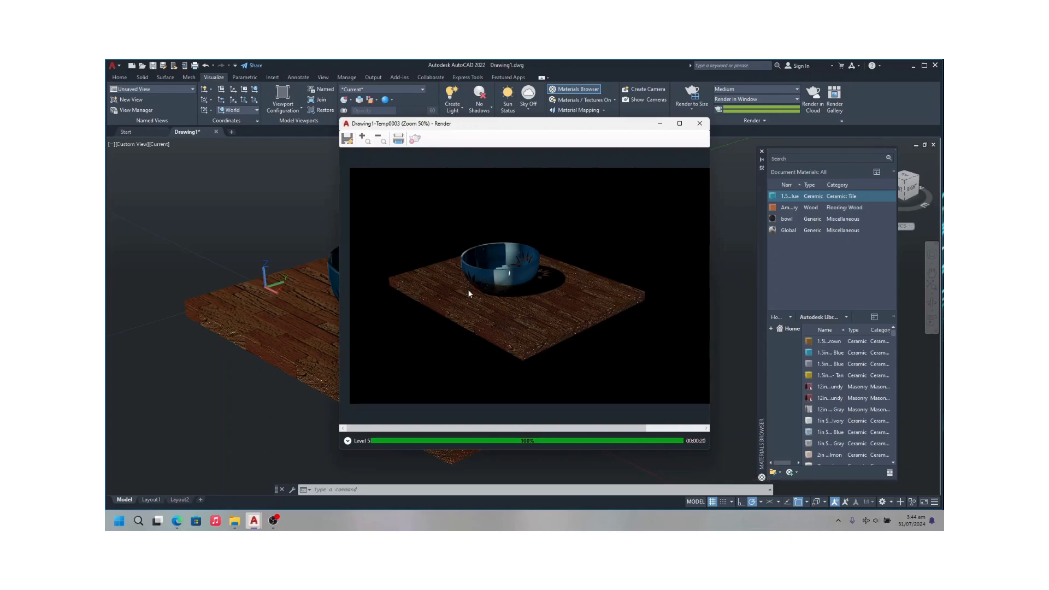
pyautogui.scroll(2, 467, 288)
pyautogui.scroll(-2, 459, 293)
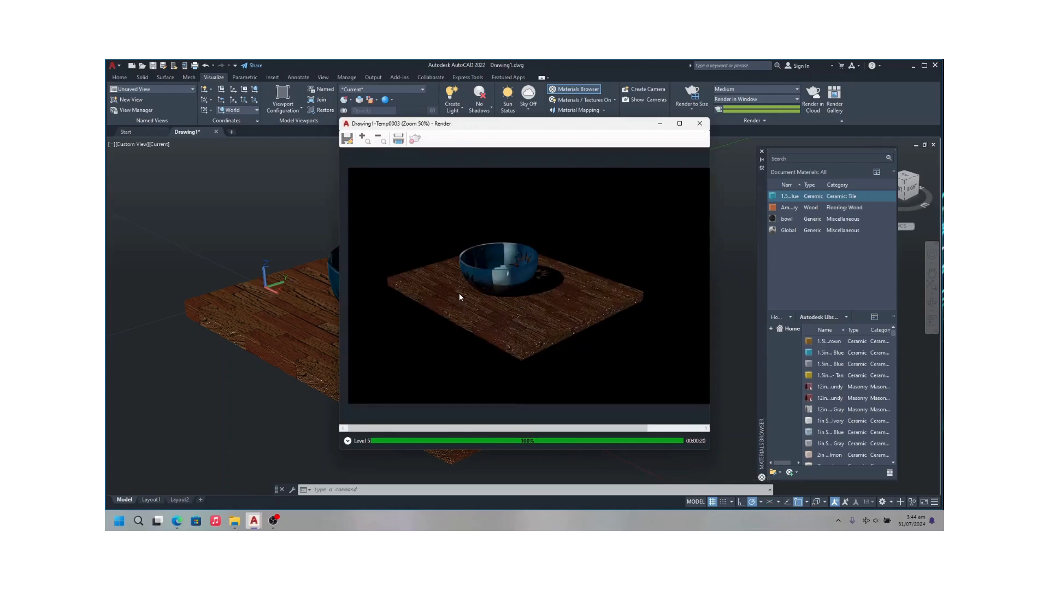
# Step: Inspect the rendered image at 100% and 50% zoom and close the render window
pyautogui.scroll(1, 483, 283)
pyautogui.scroll(-1, 483, 285)
pyautogui.scroll(1, 483, 285)
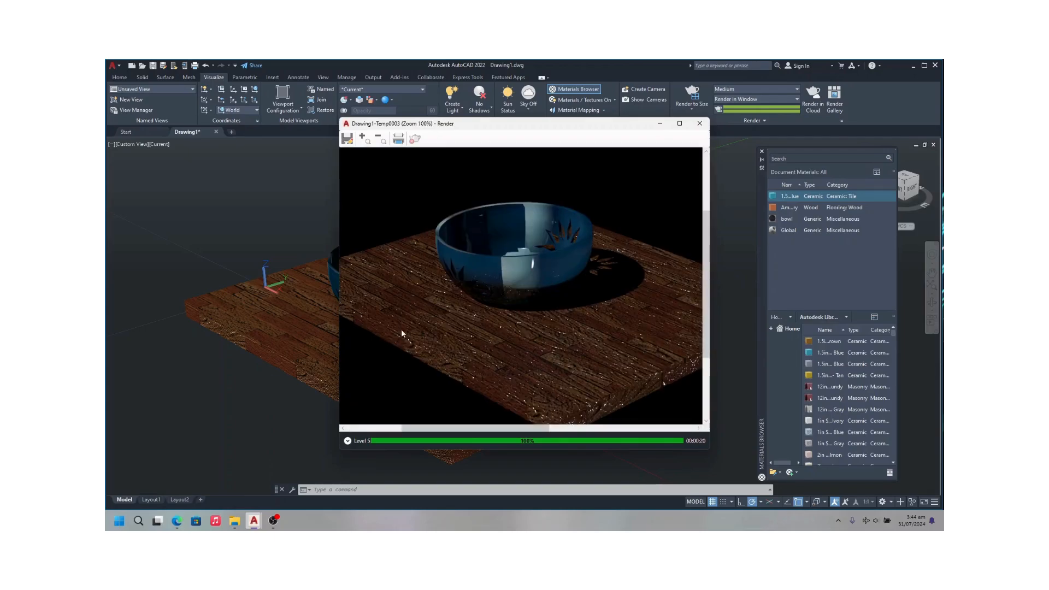
pyautogui.scroll(-1, 401, 318)
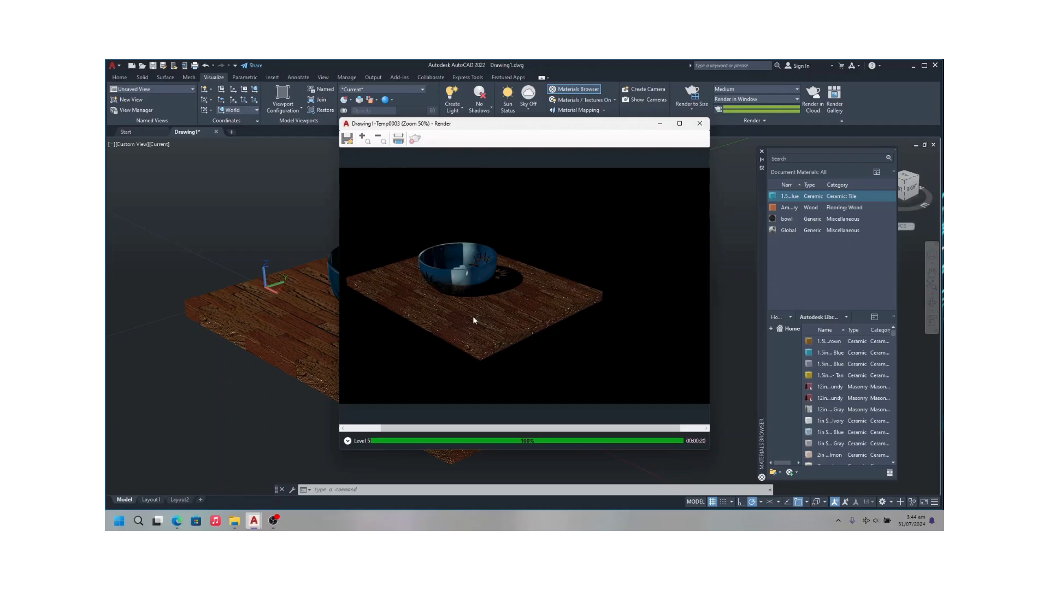
pyautogui.click(700, 124)
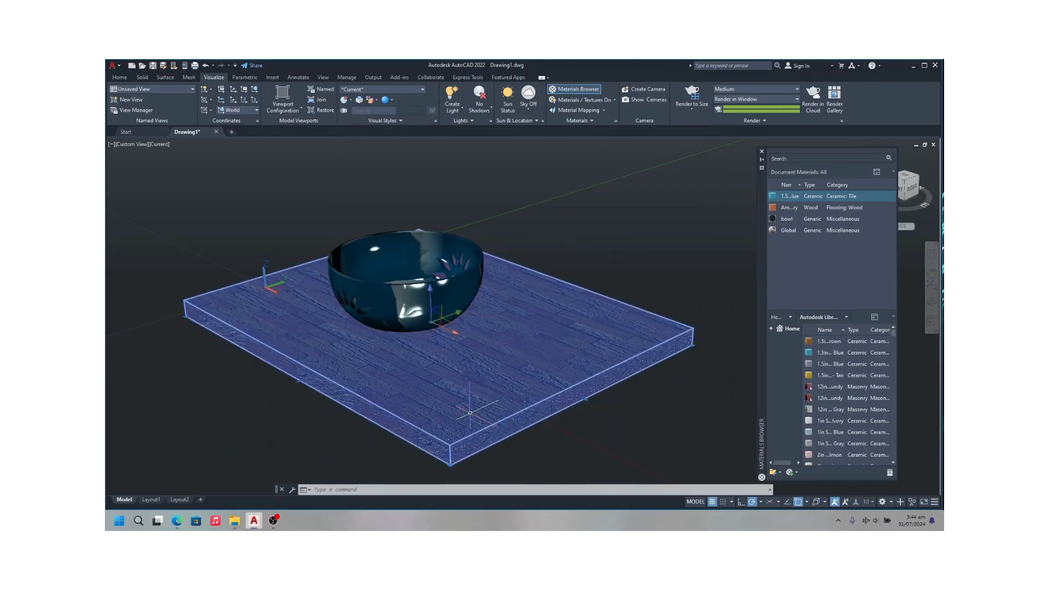
# Step: Set the relief pattern amount of the slab's American Cherry material to 0.36 and close the material editor
pyautogui.doubleClick(801, 207)
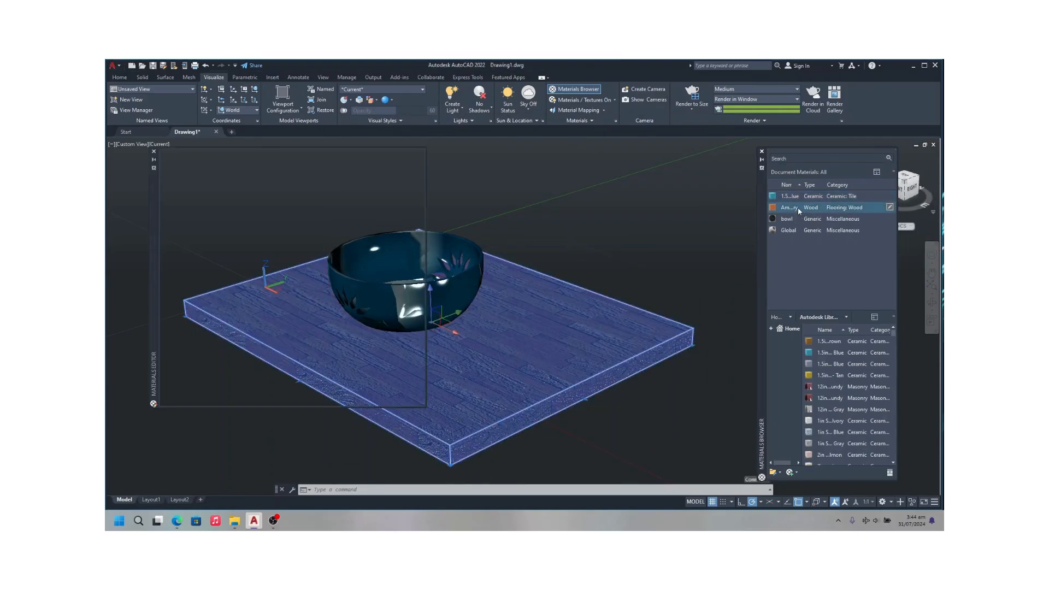
pyautogui.moveTo(323, 339); pyautogui.dragTo(287, 344)
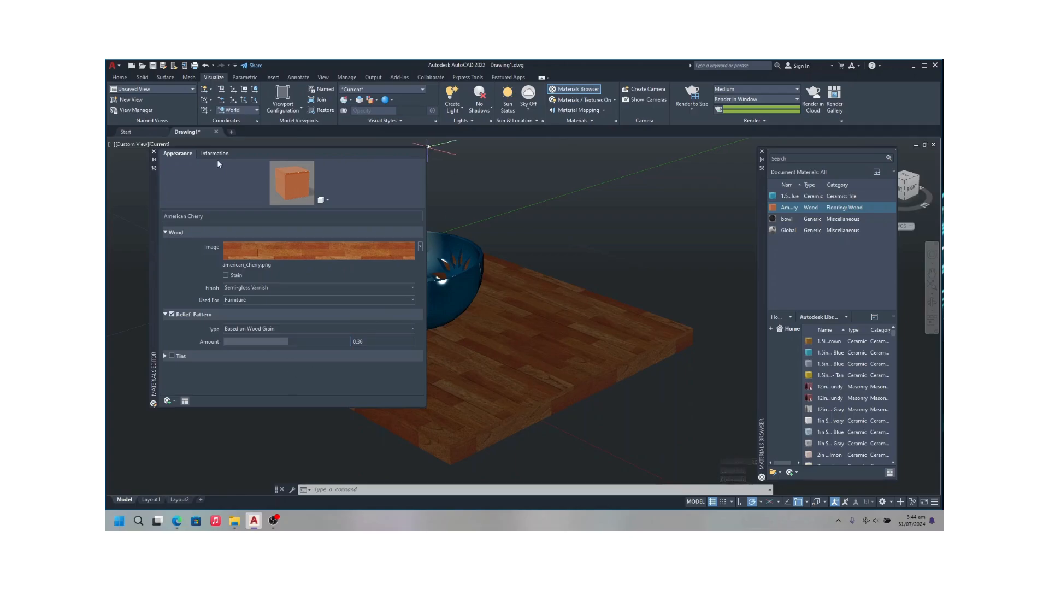
pyautogui.click(154, 152)
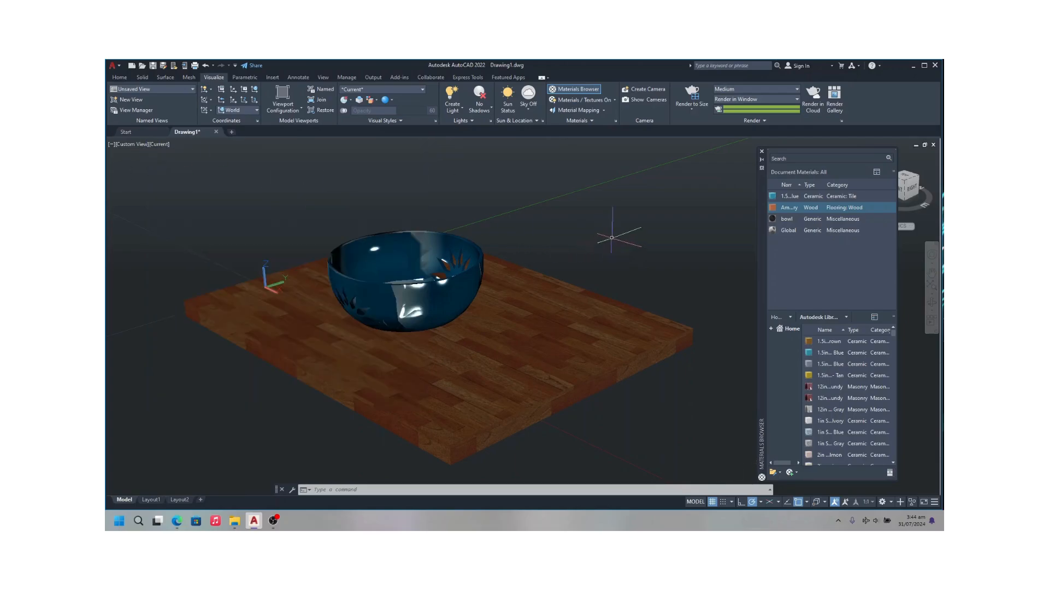
# Step: Add a point light at the center of the bowl's opening, turning off the default lighting and keeping the default light name
pyautogui.click(459, 107)
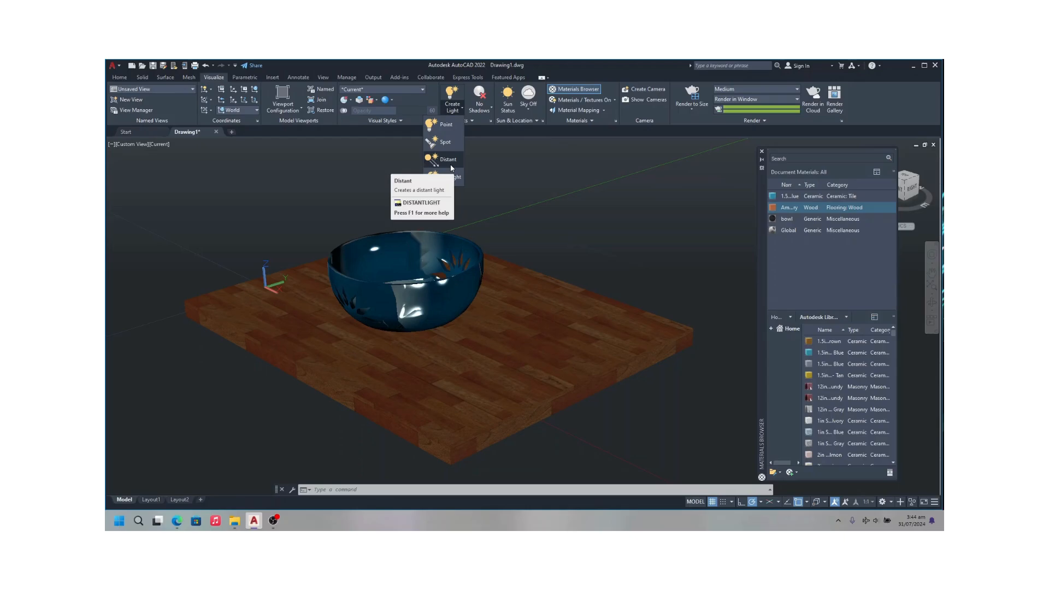
pyautogui.click(440, 126)
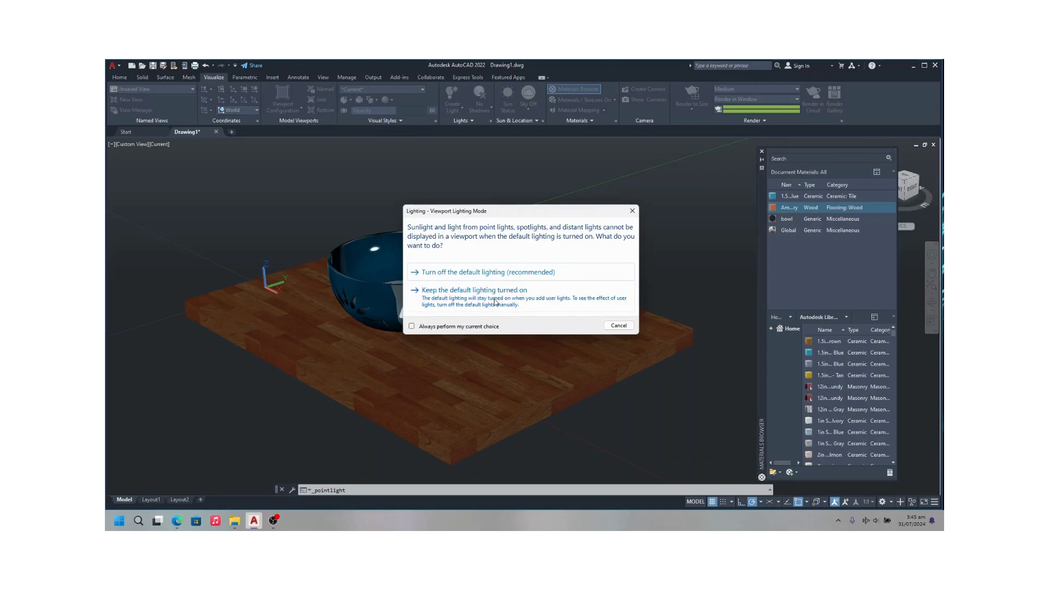
pyautogui.click(483, 272)
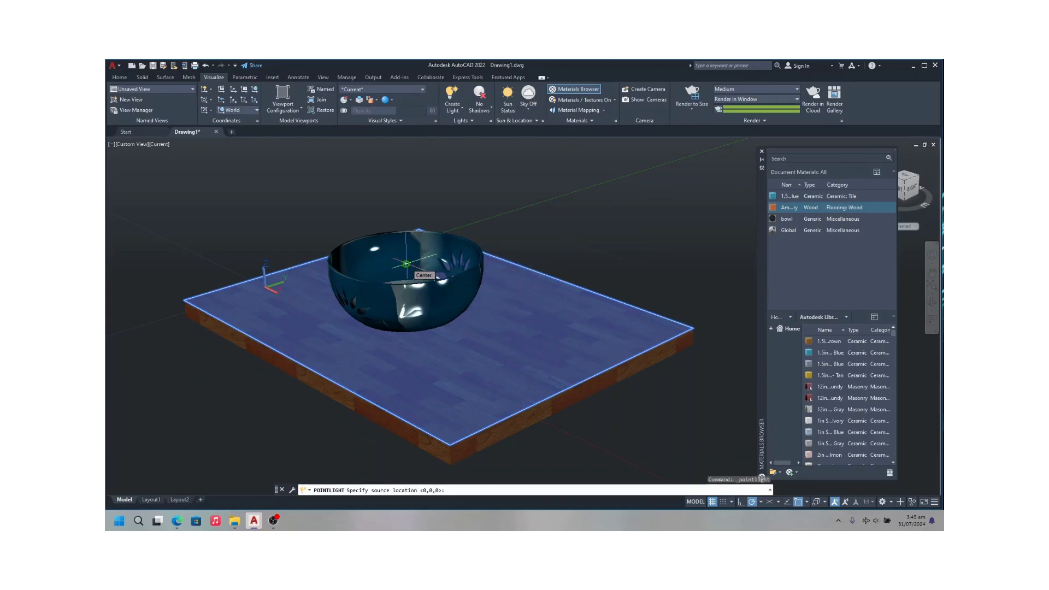
pyautogui.click(406, 264)
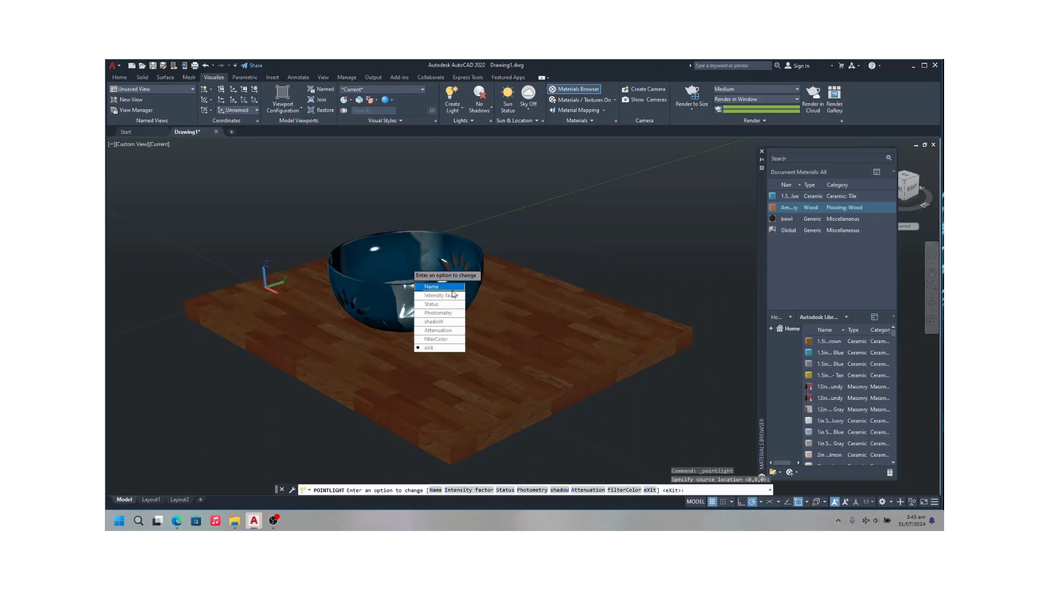
pyautogui.click(452, 291)
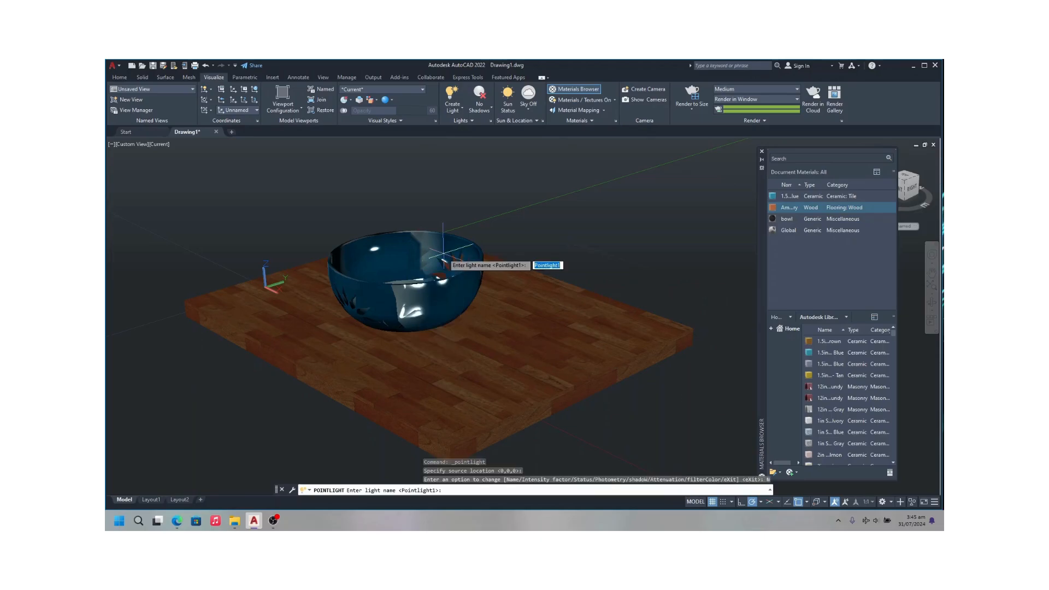
pyautogui.press('Return')
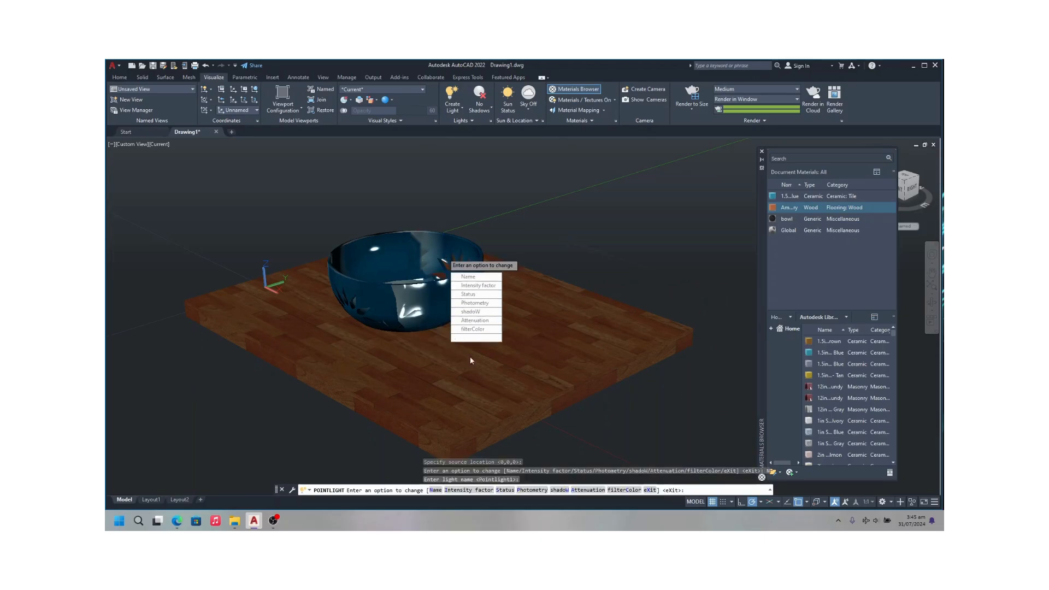
# Step: Set the new point light's intensity factor to 0.2 and finish creating the light
pyautogui.click(477, 285)
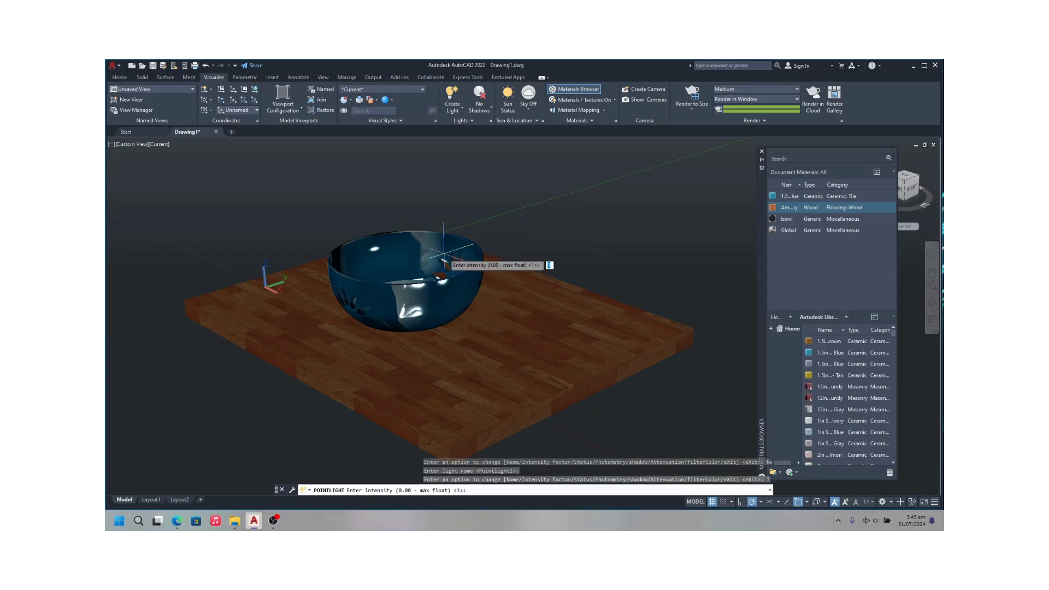
pyautogui.write('02')
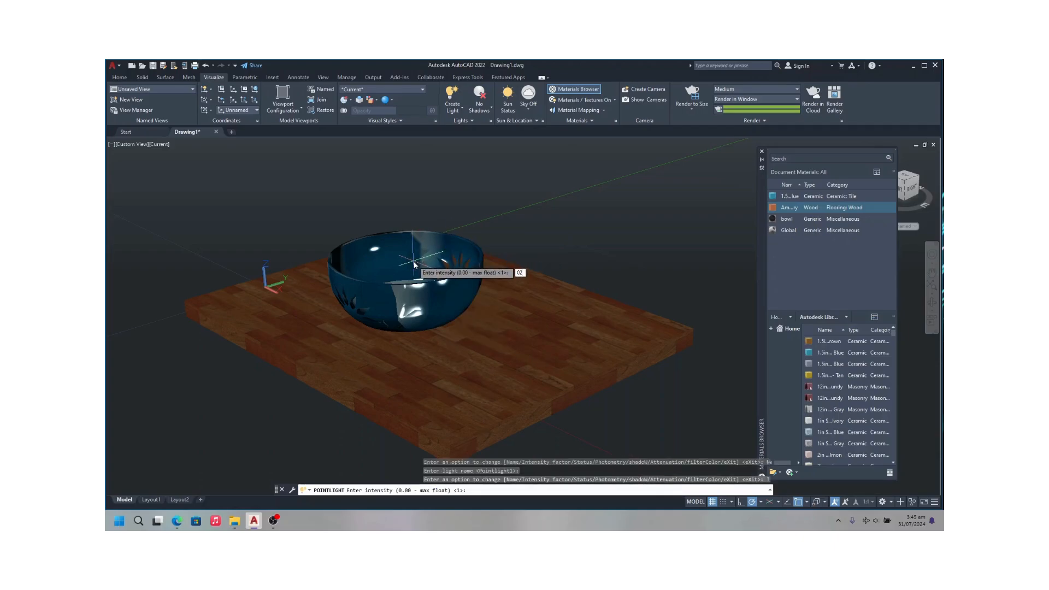
pyautogui.press('Left')
pyautogui.write('.')
pyautogui.press('super+shift+s')
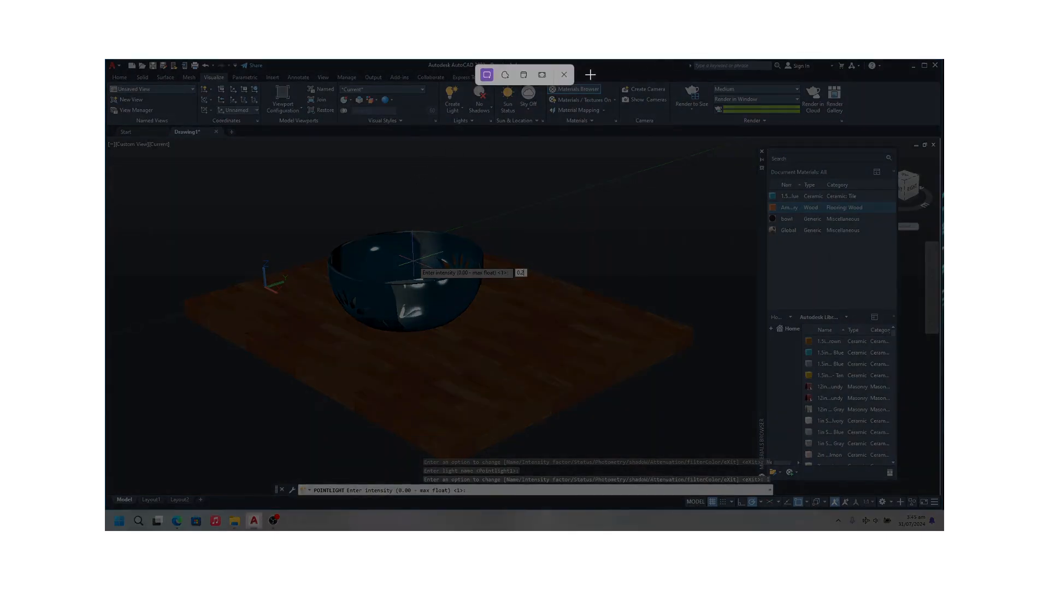
pyautogui.click(563, 74)
pyautogui.press('Return')
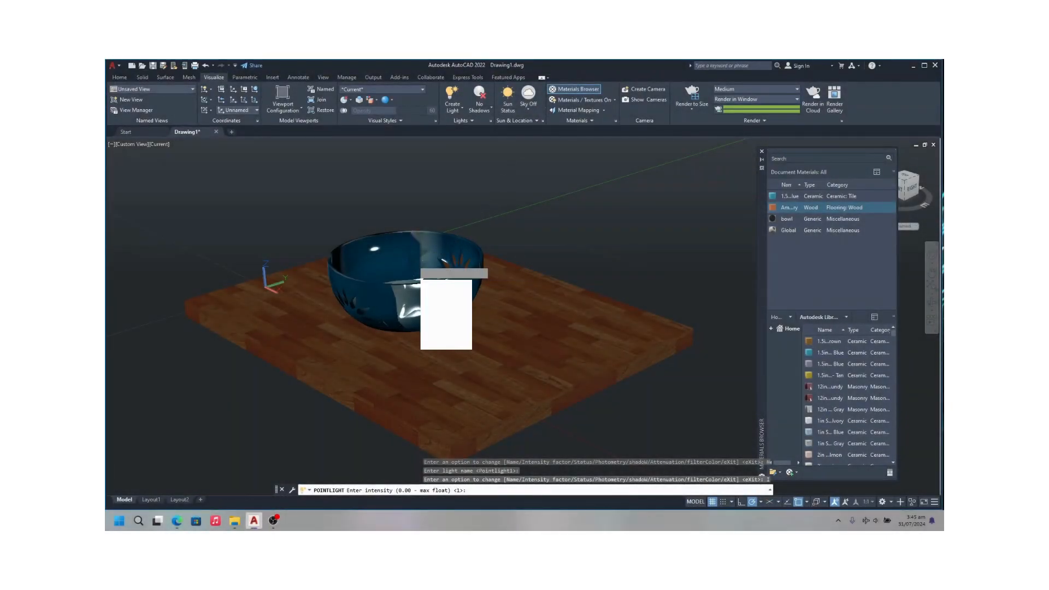
pyautogui.click(437, 346)
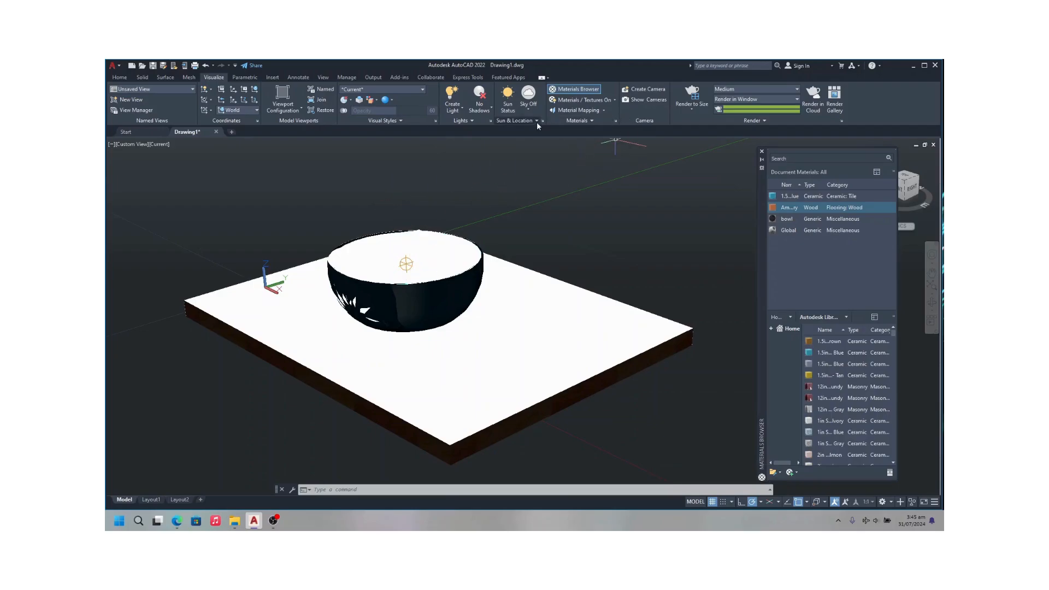
# Step: Open the point light's properties from the list of lights in the model and set its lamp intensity to 50 Cd
pyautogui.click(490, 120)
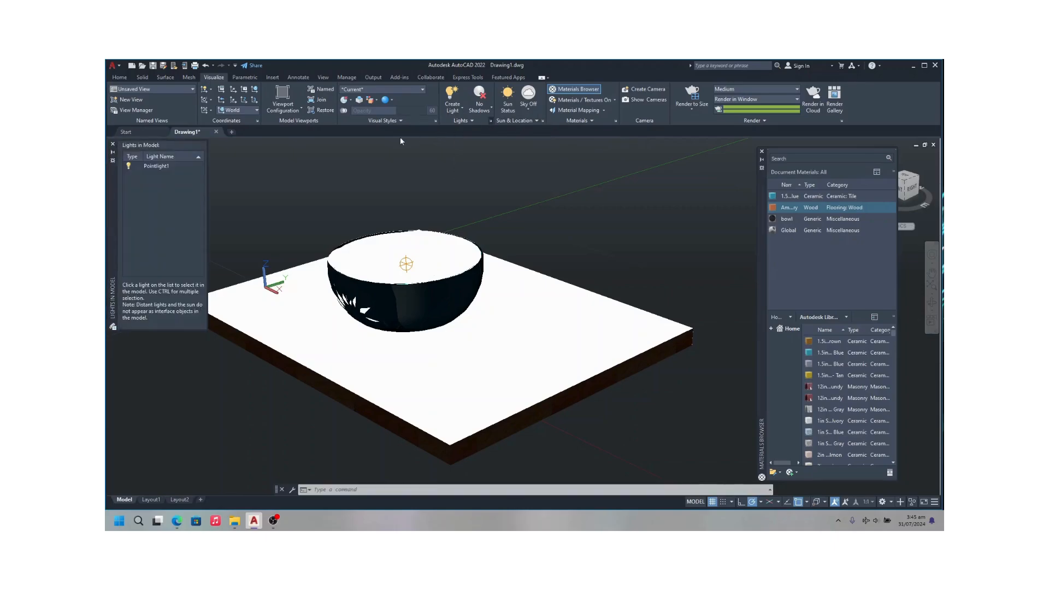
pyautogui.click(156, 166)
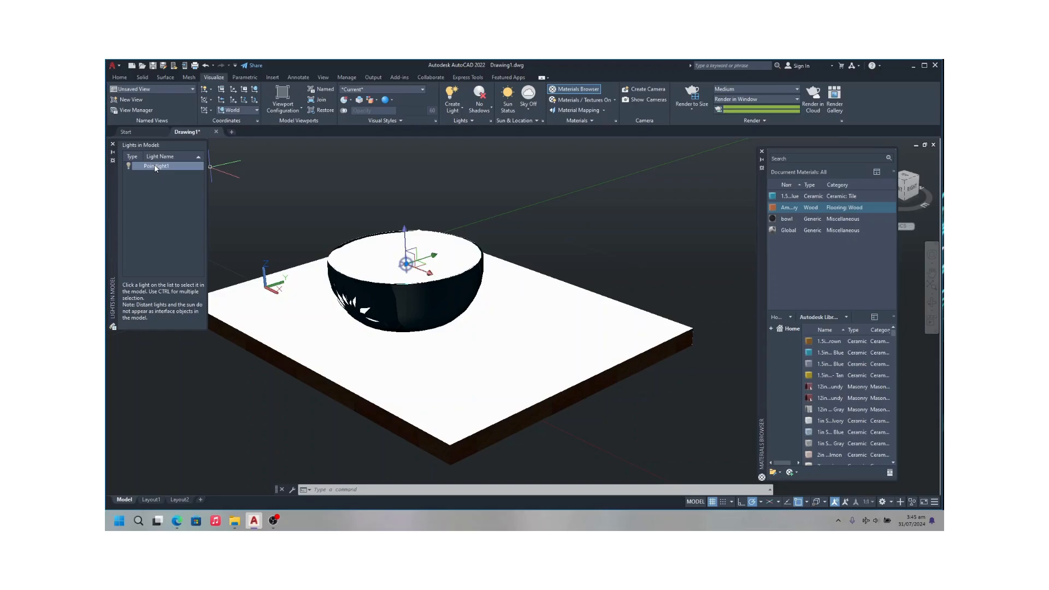
pyautogui.doubleClick(156, 166)
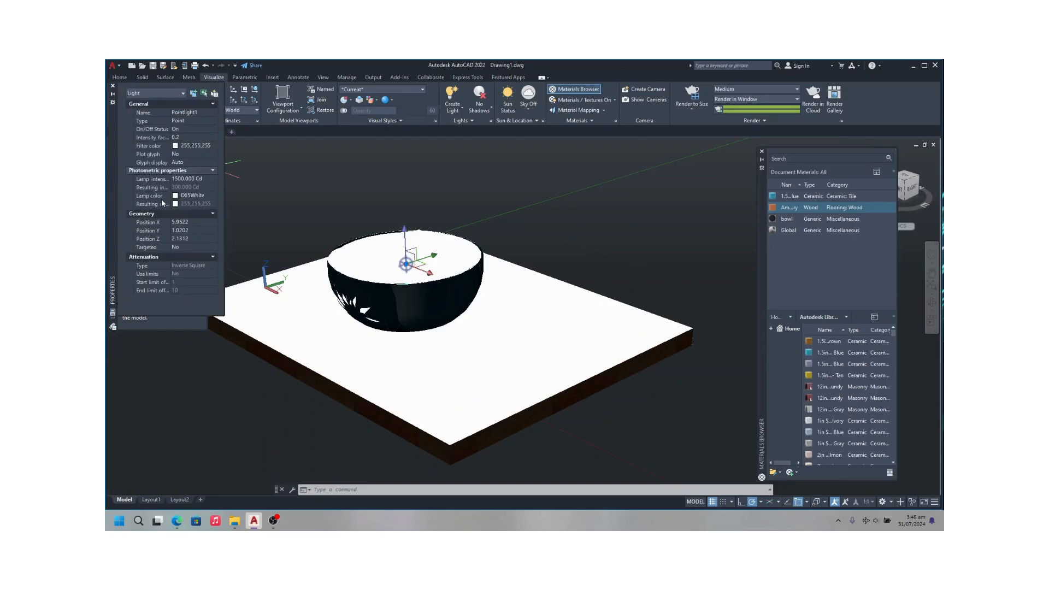
pyautogui.click(187, 179)
pyautogui.write('50')
pyautogui.press('Return')
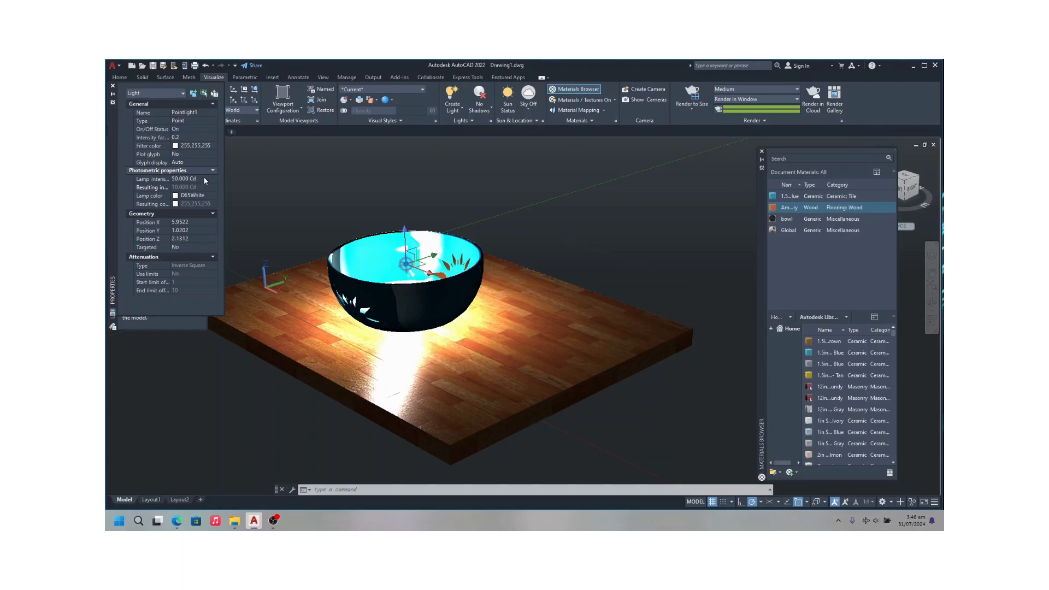
# Step: Reduce the point light's lamp intensity to 20 Cd
pyautogui.click(192, 179)
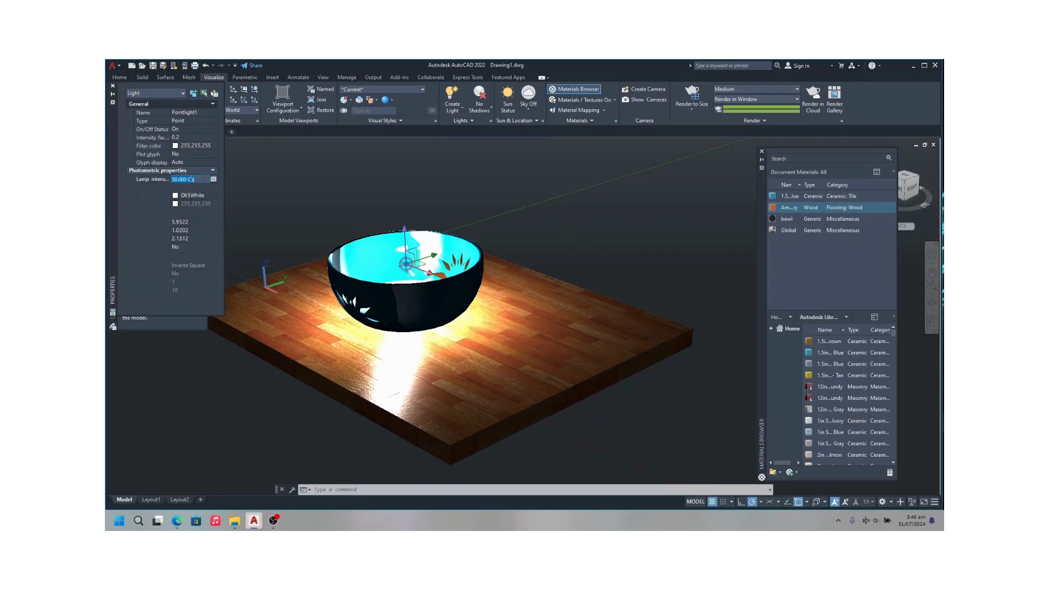
pyautogui.write('20')
pyautogui.press('Return')
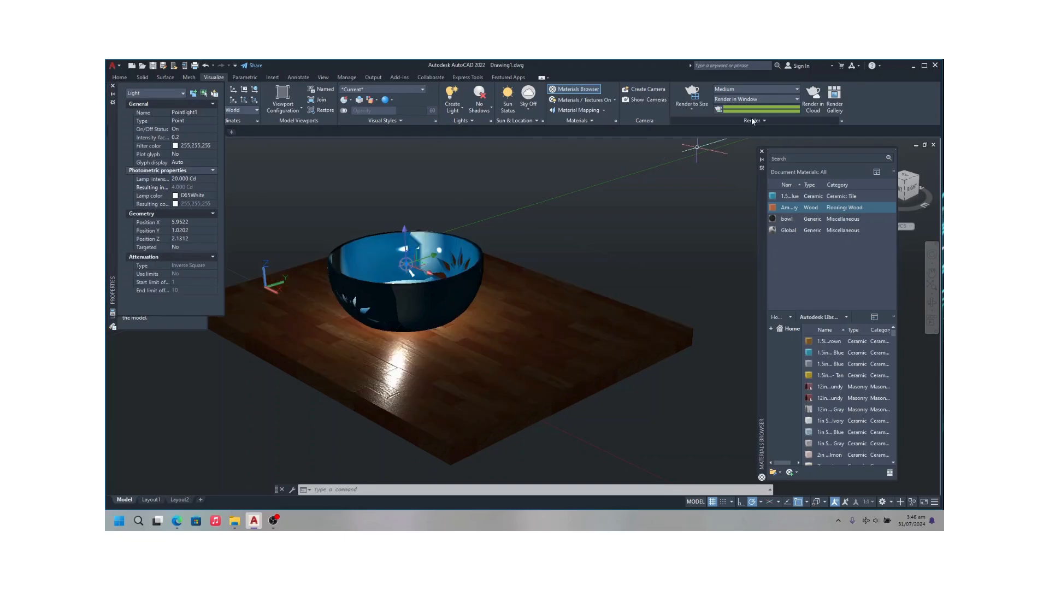
# Step: Render the bowl and slab lit by the point light, inspect the image, and abort the render by closing its window
pyautogui.click(682, 89)
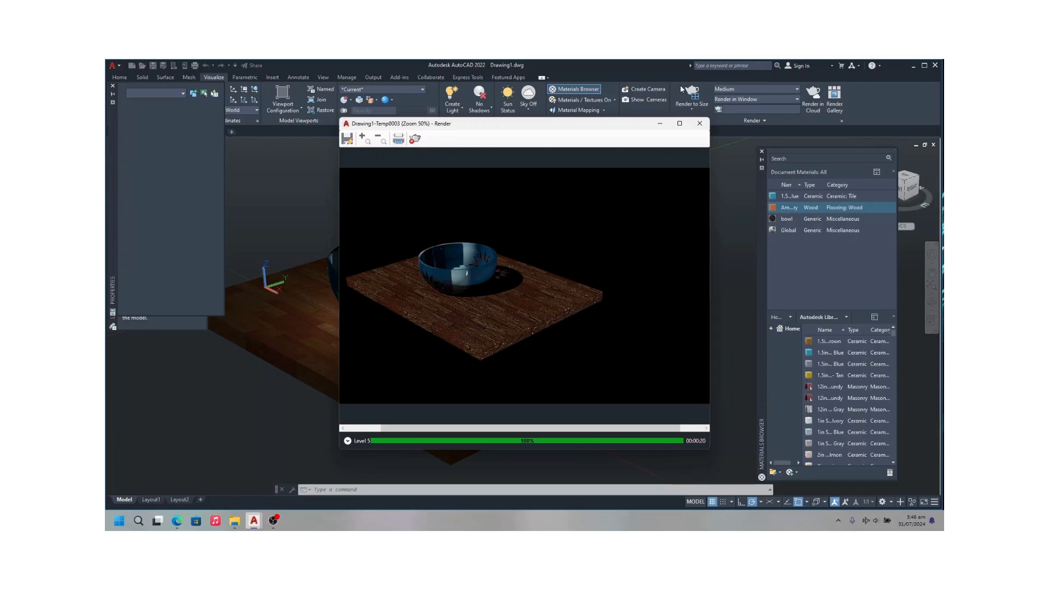
pyautogui.click(681, 89)
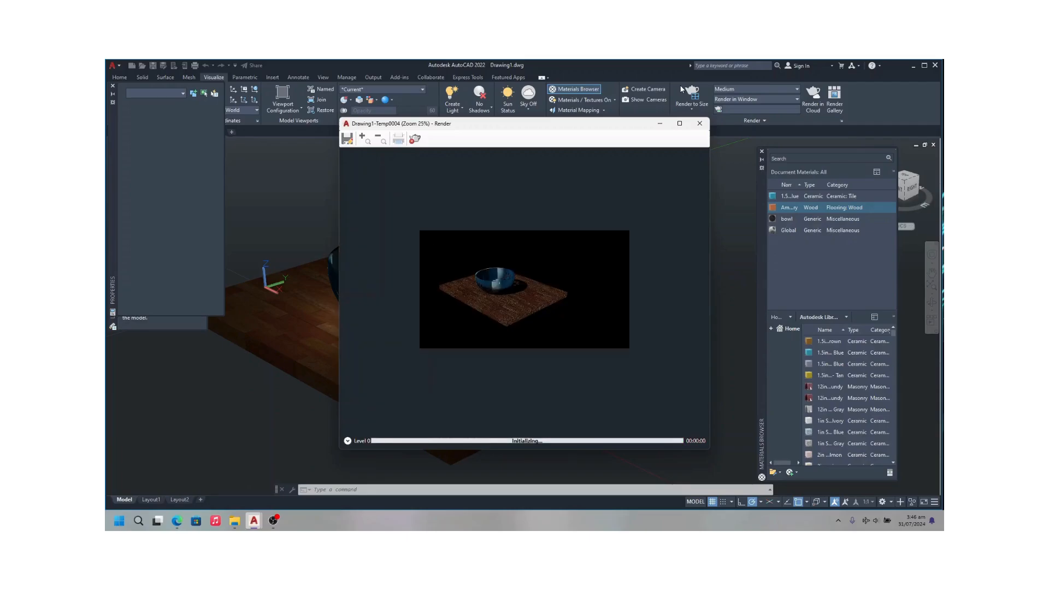
pyautogui.scroll(2, 503, 270)
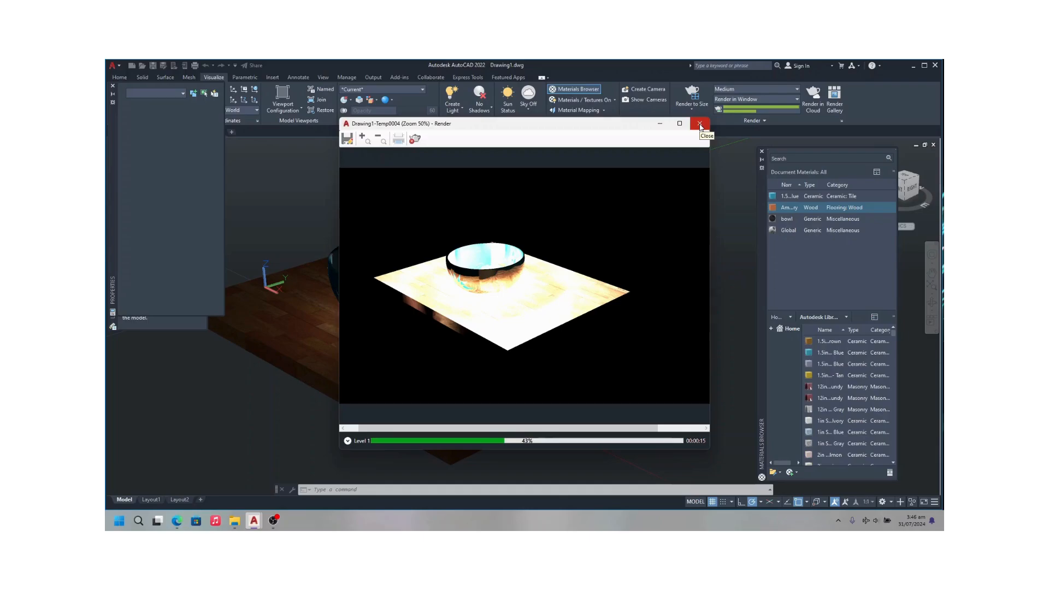
pyautogui.click(700, 124)
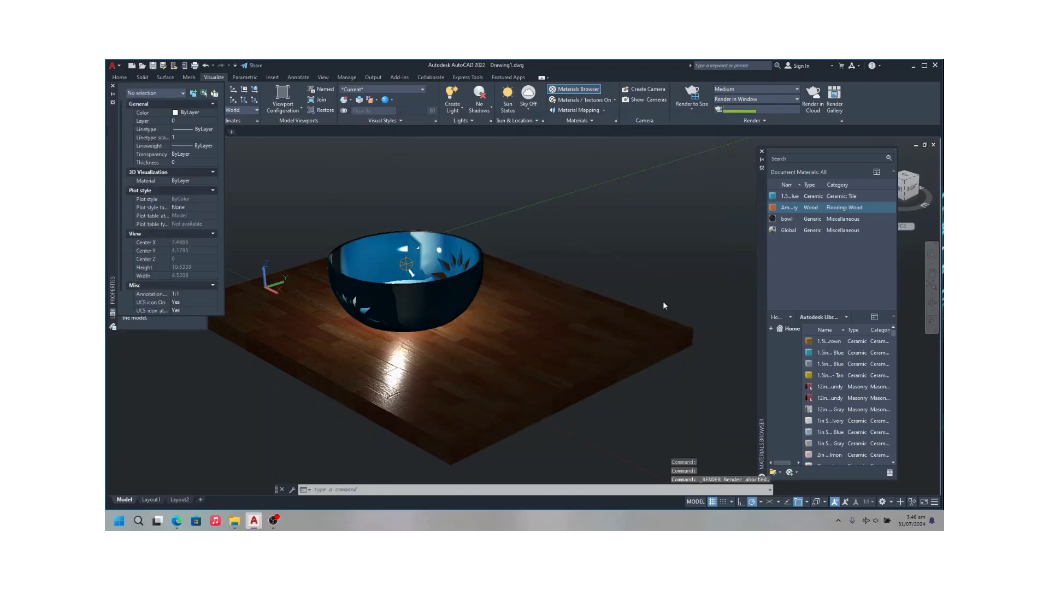
# Step: Switch the viewport shadows to Full Shadows and close the properties palette
pyautogui.click(488, 107)
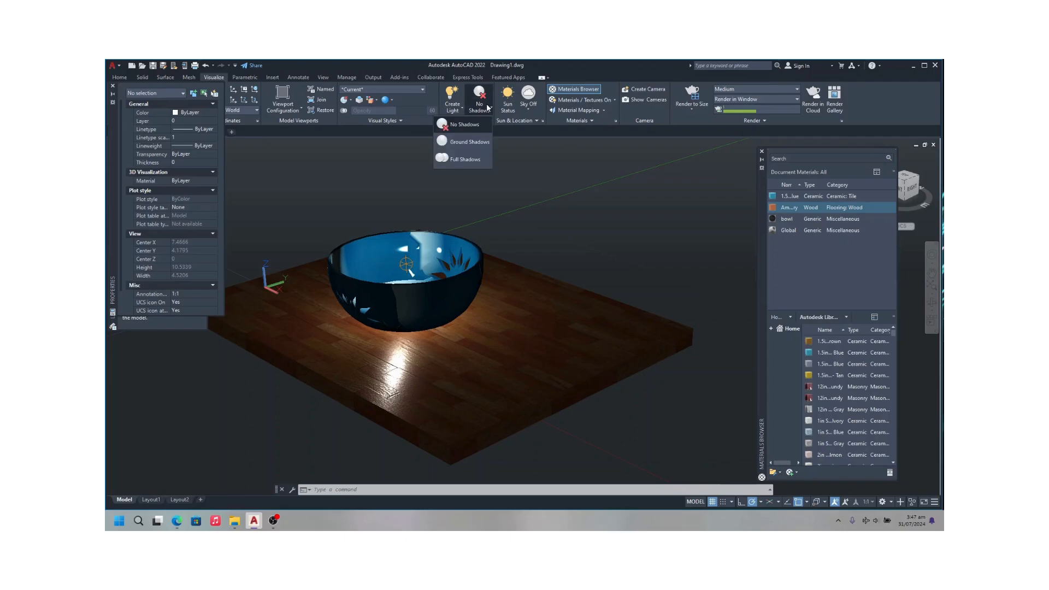
pyautogui.click(456, 159)
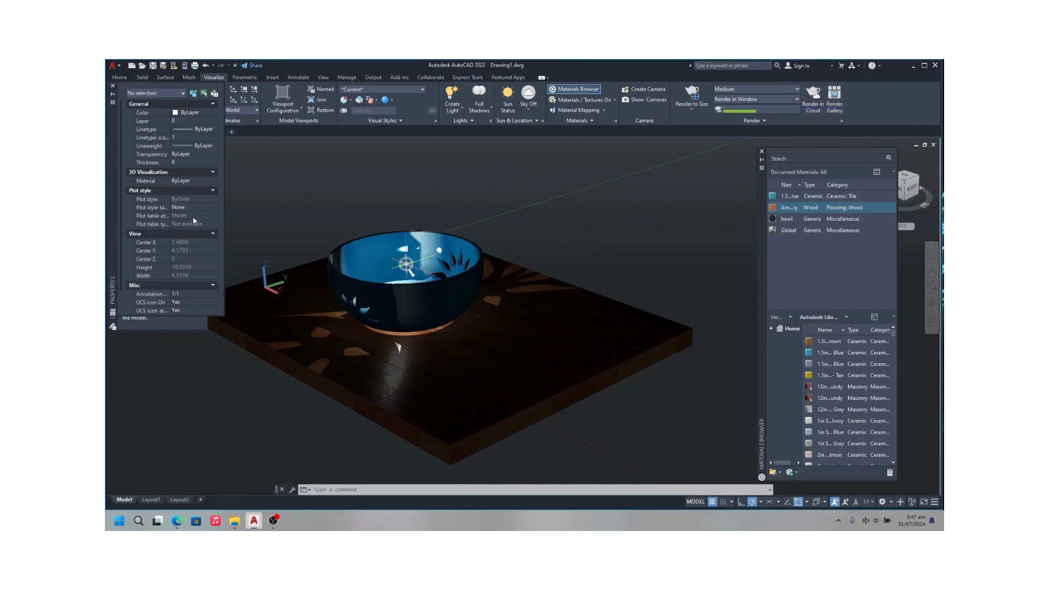
pyautogui.click(112, 86)
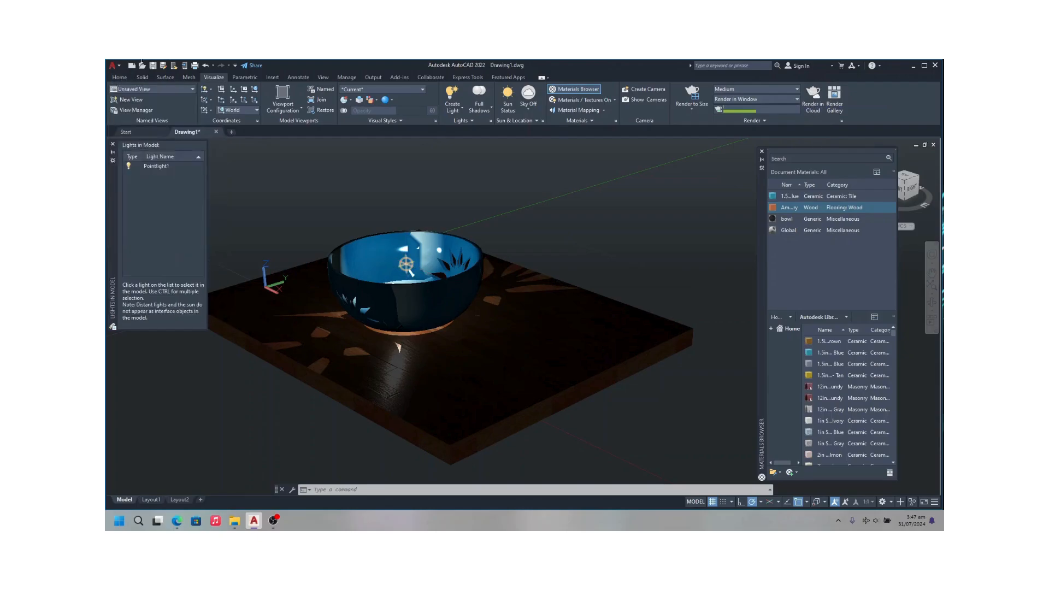
# Step: Set the point light's intensity factor to 0.05 in its properties
pyautogui.doubleClick(156, 167)
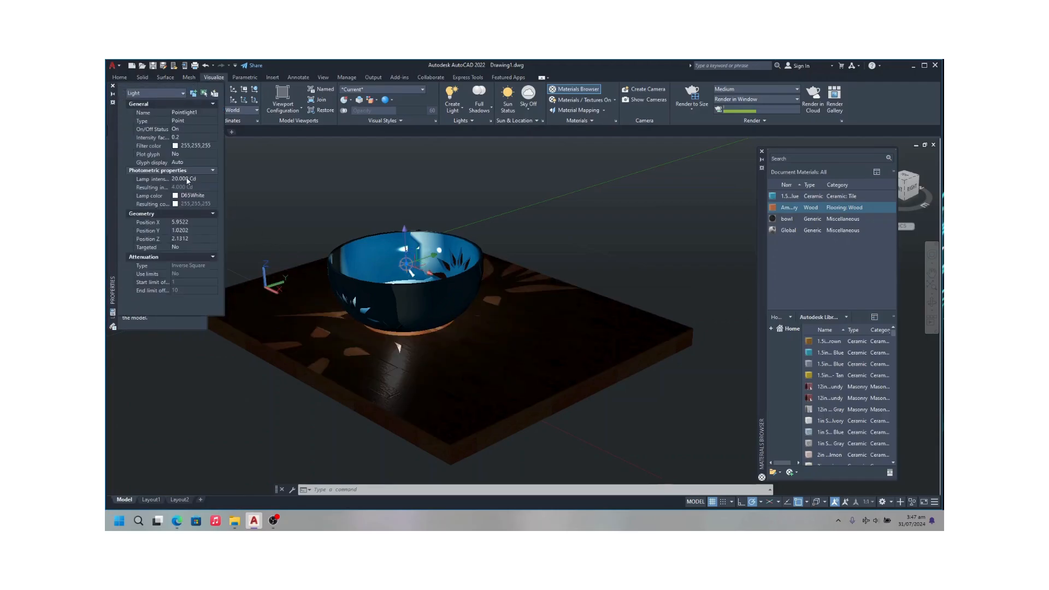
pyautogui.click(182, 138)
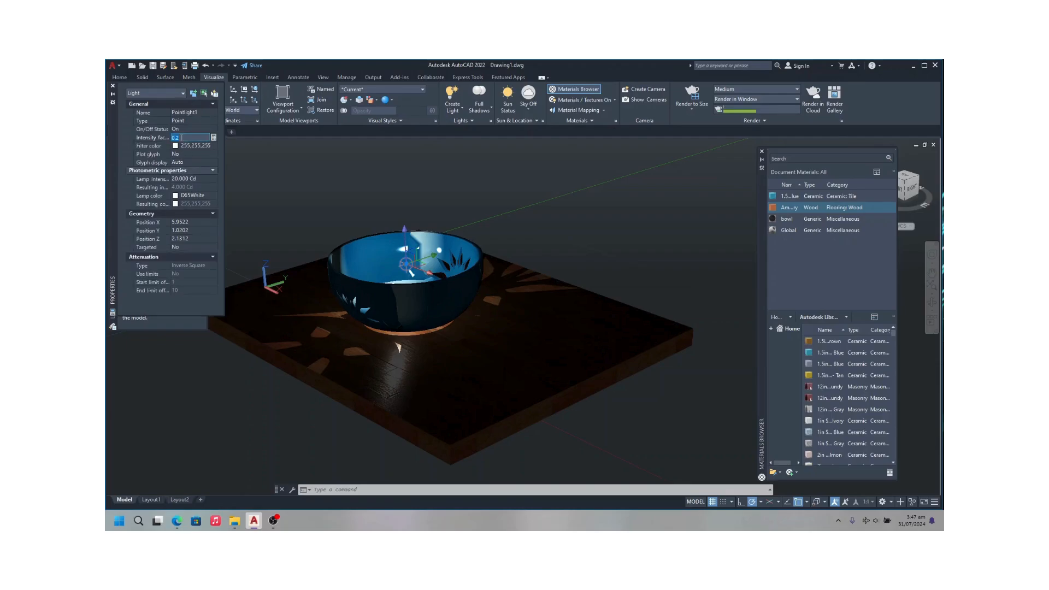
pyautogui.write('0.05')
pyautogui.click(177, 179)
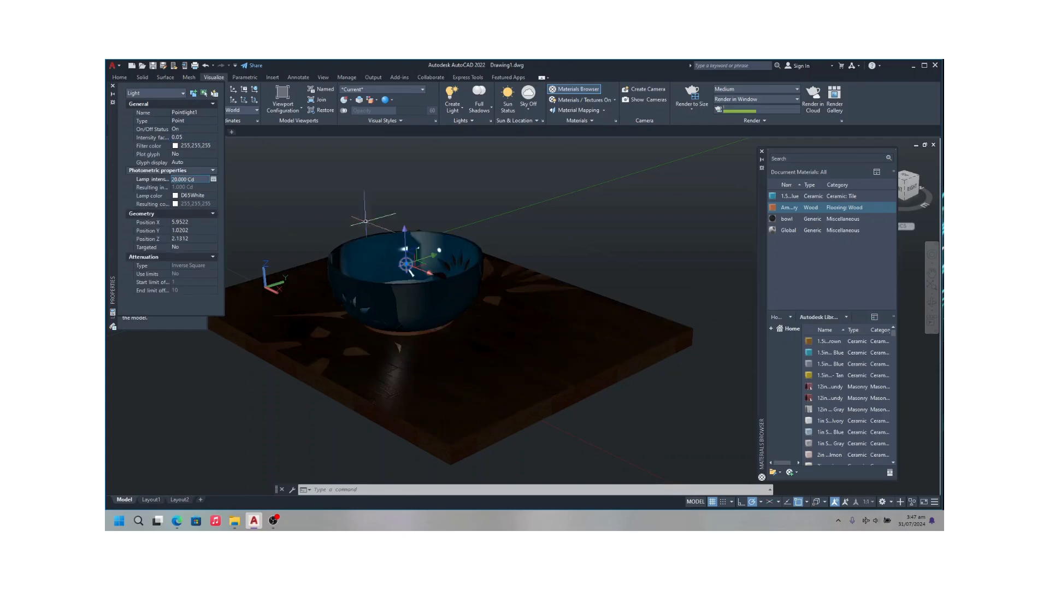
# Step: Render the scene with the reduced intensity factor, inspect the bowl and slab lighting, and close the render before it completes
pyautogui.click(697, 94)
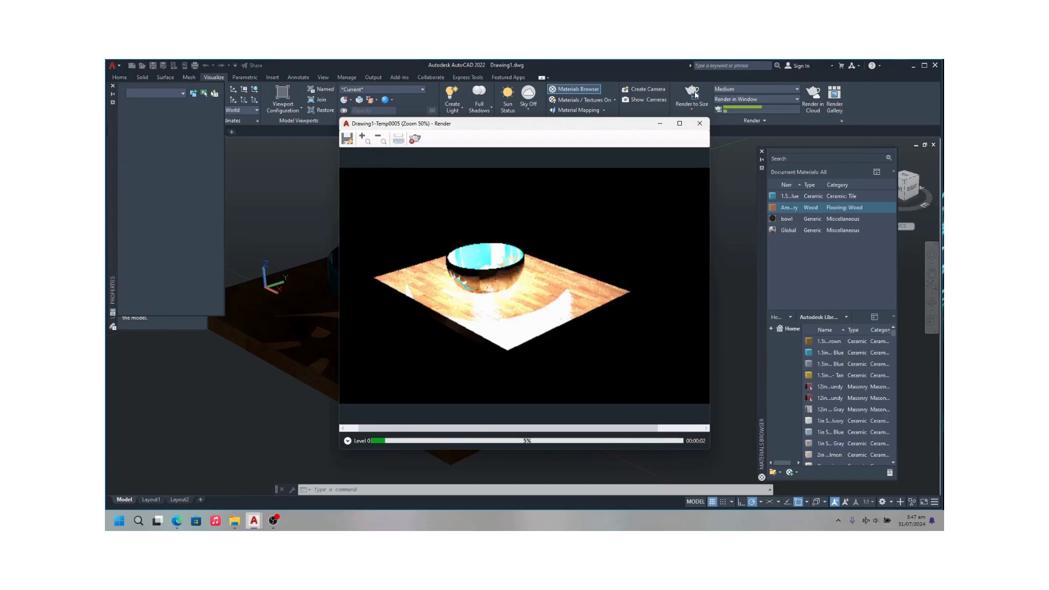
pyautogui.scroll(-1, 524, 218)
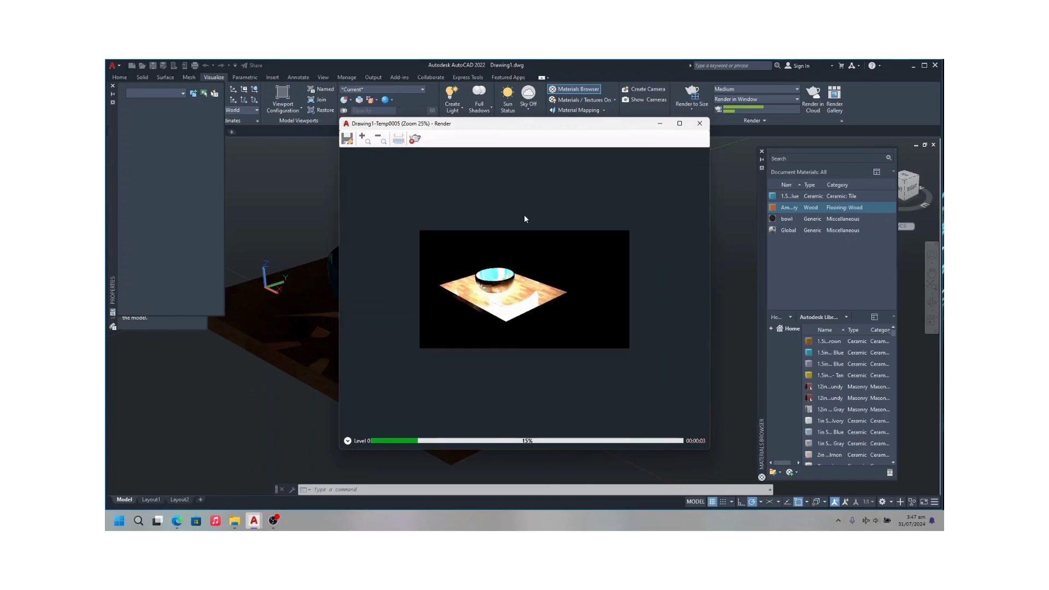
pyautogui.scroll(1, 525, 218)
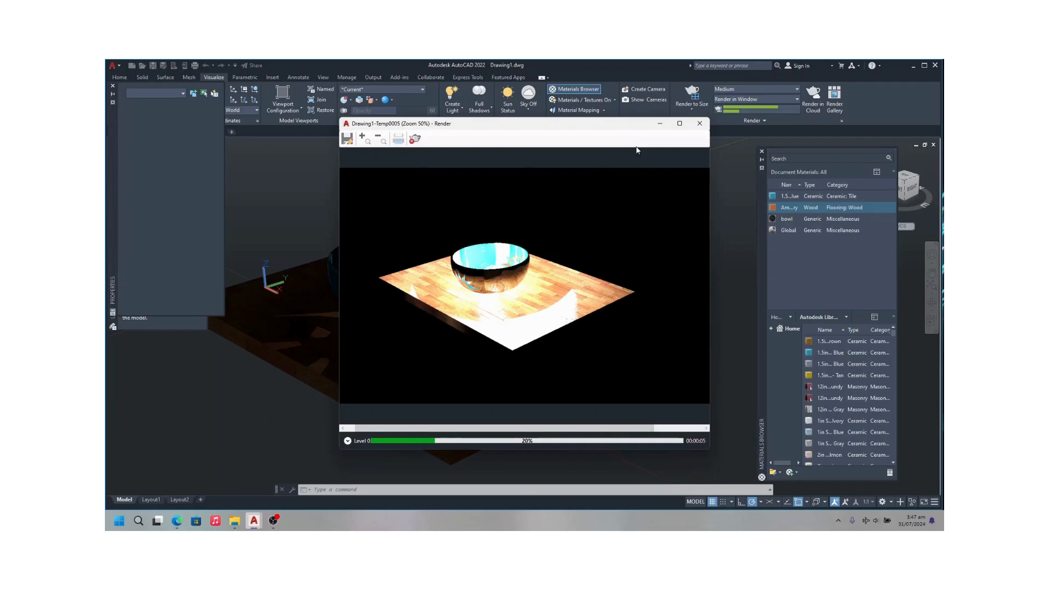
pyautogui.click(699, 123)
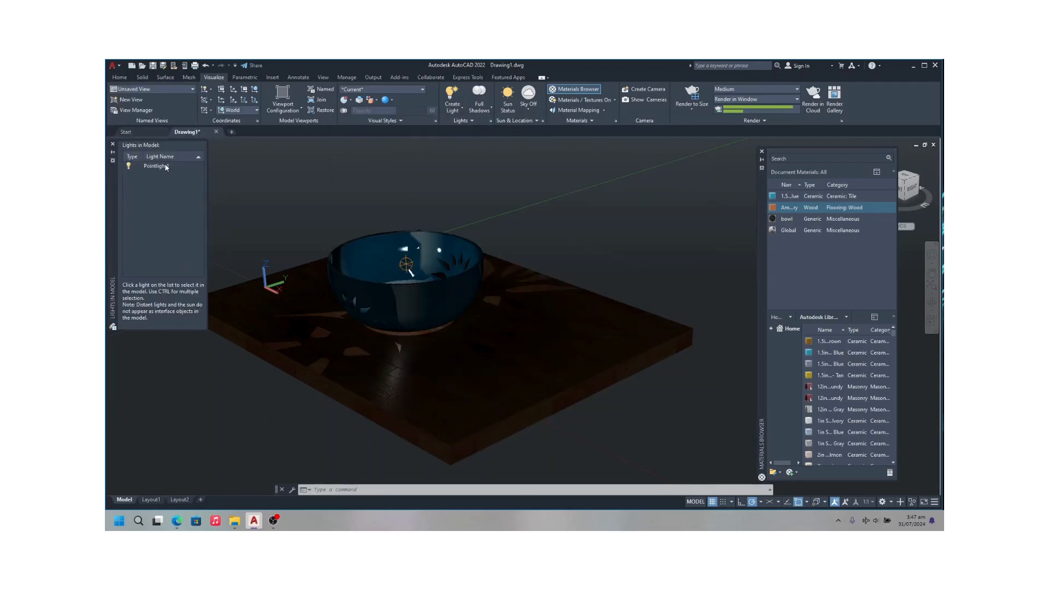
# Step: Open the point light's properties from the list of lights in the model and set its lamp intensity to 1 Cd
pyautogui.click(165, 166)
pyautogui.doubleClick(166, 168)
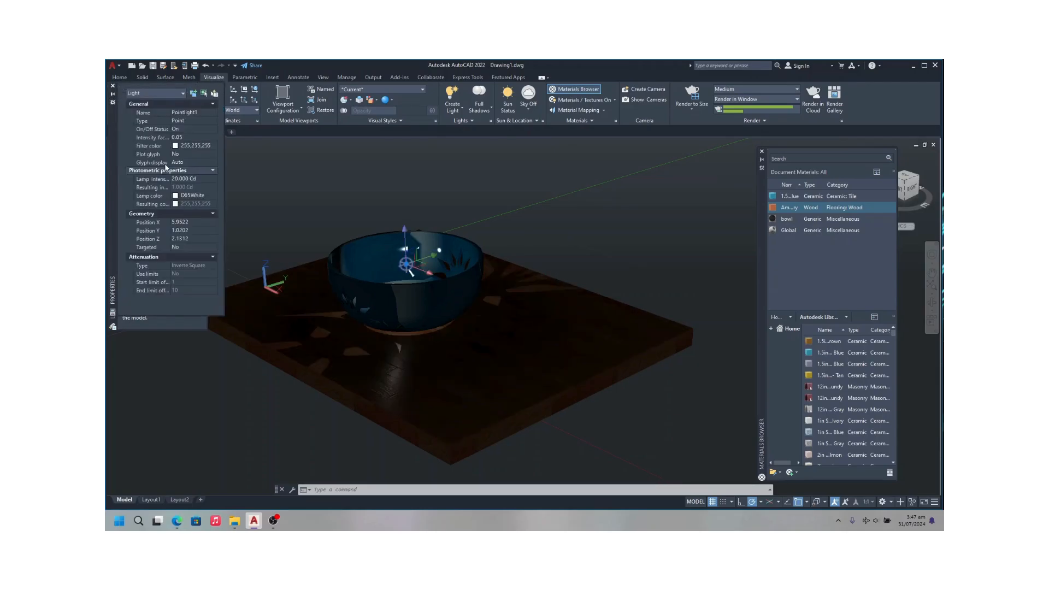
pyautogui.click(196, 178)
pyautogui.write('1')
pyautogui.press('Return')
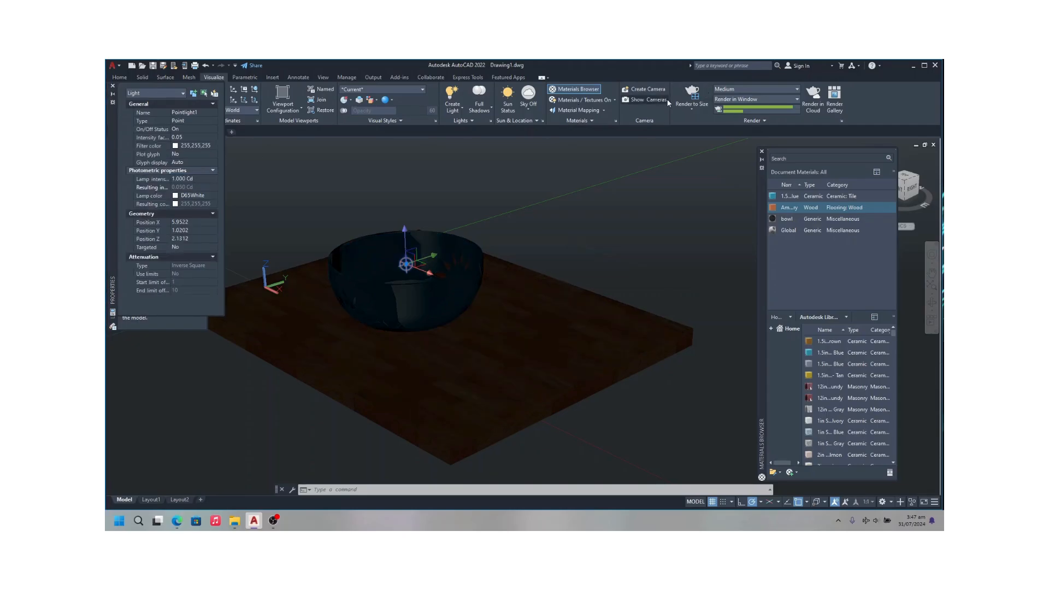
# Step: Render the scene with the dimmed point light and examine the bowl, wood grain and shadows up close
pyautogui.click(692, 99)
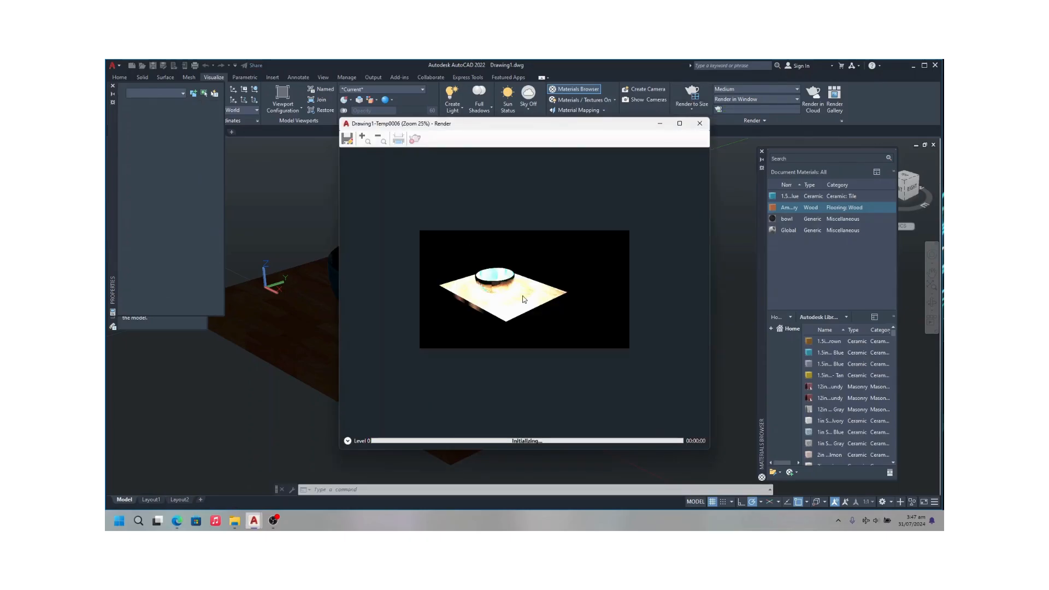
pyautogui.scroll(3, 500, 294)
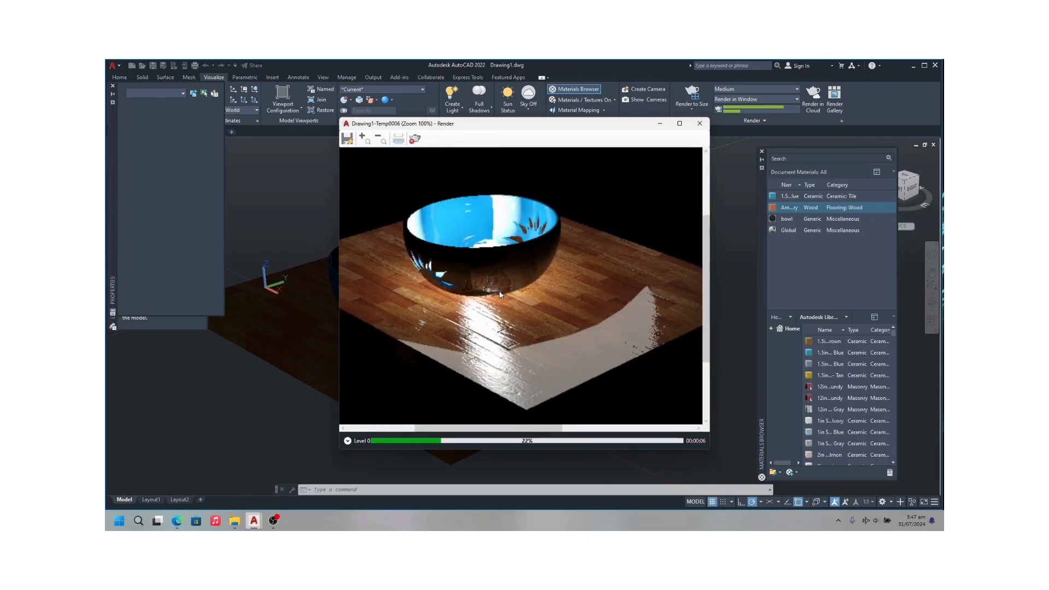
pyautogui.scroll(-3, 480, 289)
pyautogui.scroll(3, 460, 287)
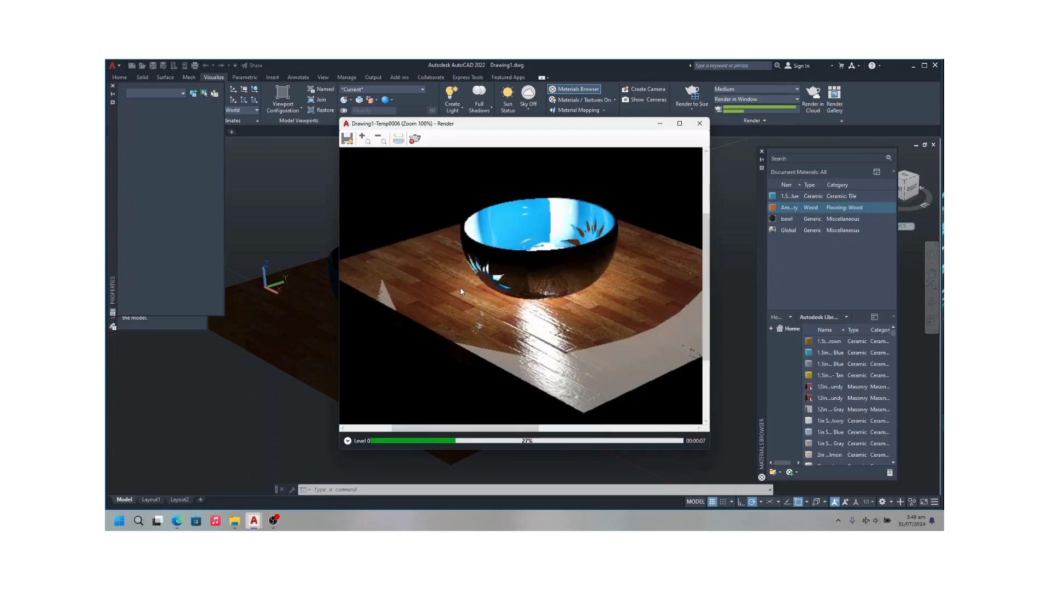